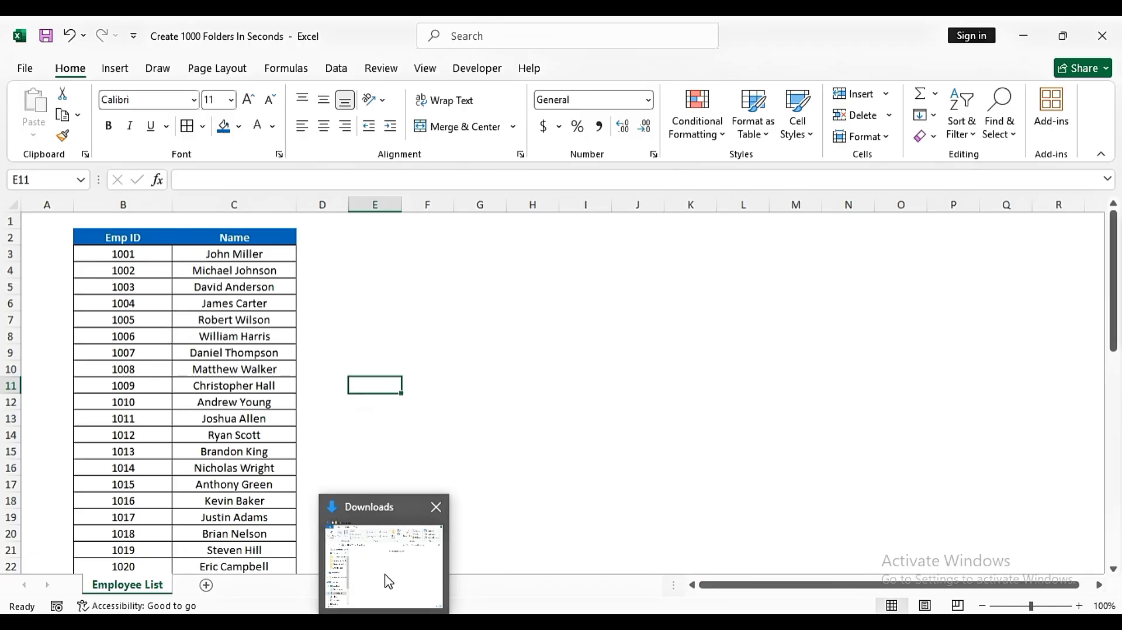
# - Switch to the Downloads folder in File Explorer and create a new folder named with the first employee's full name from cell C3
pyautogui.click(386, 581)
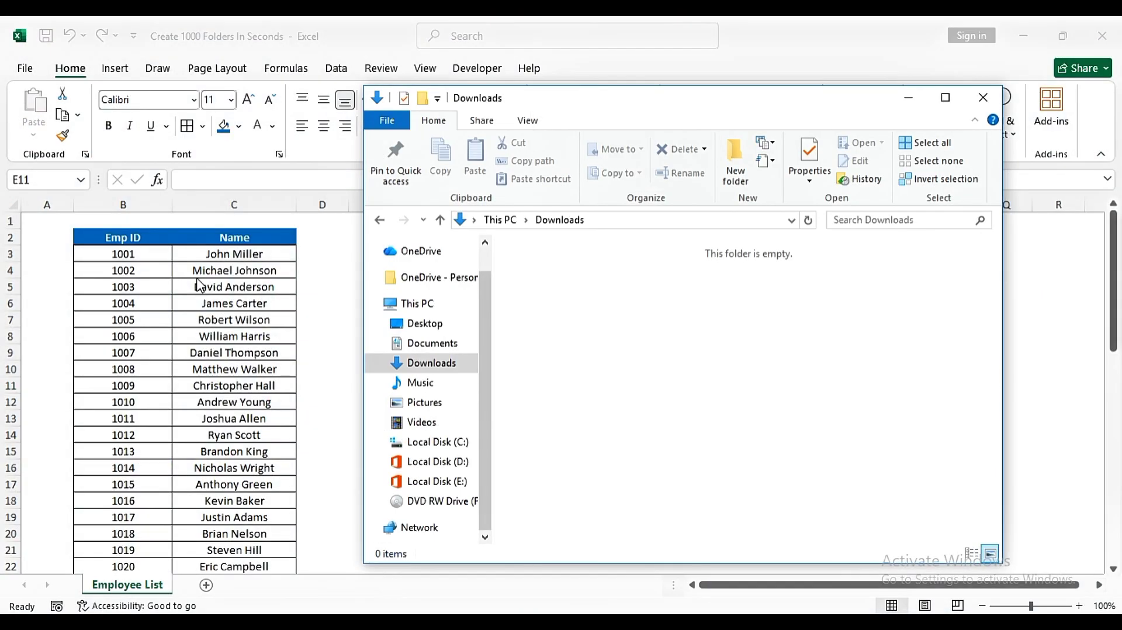
pyautogui.rightClick(544, 300)
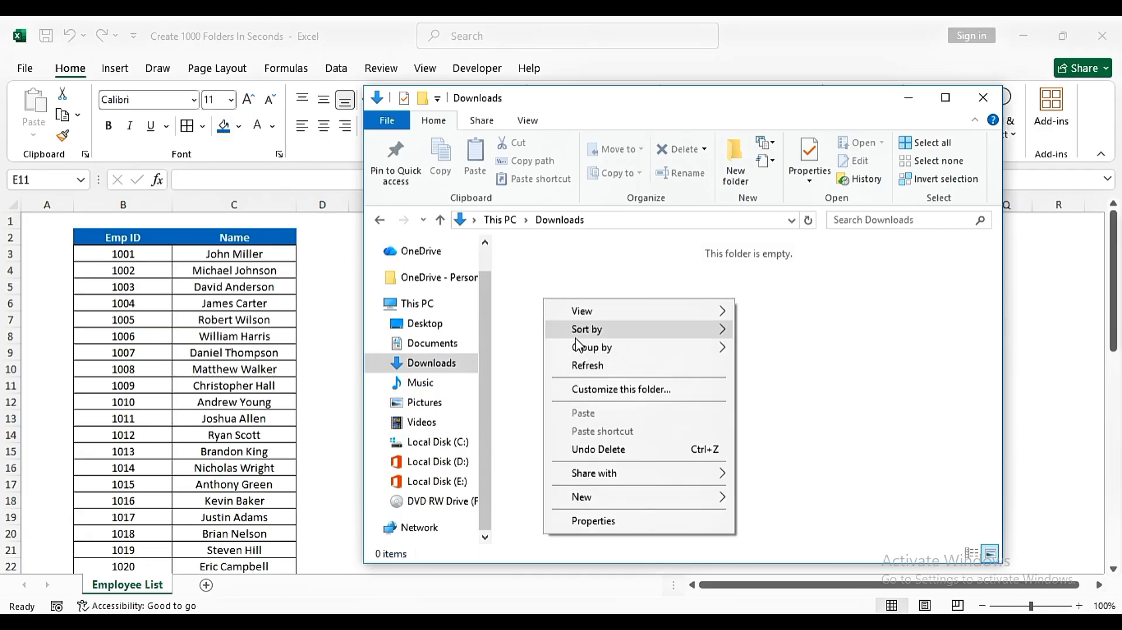
pyautogui.moveTo(591, 500)
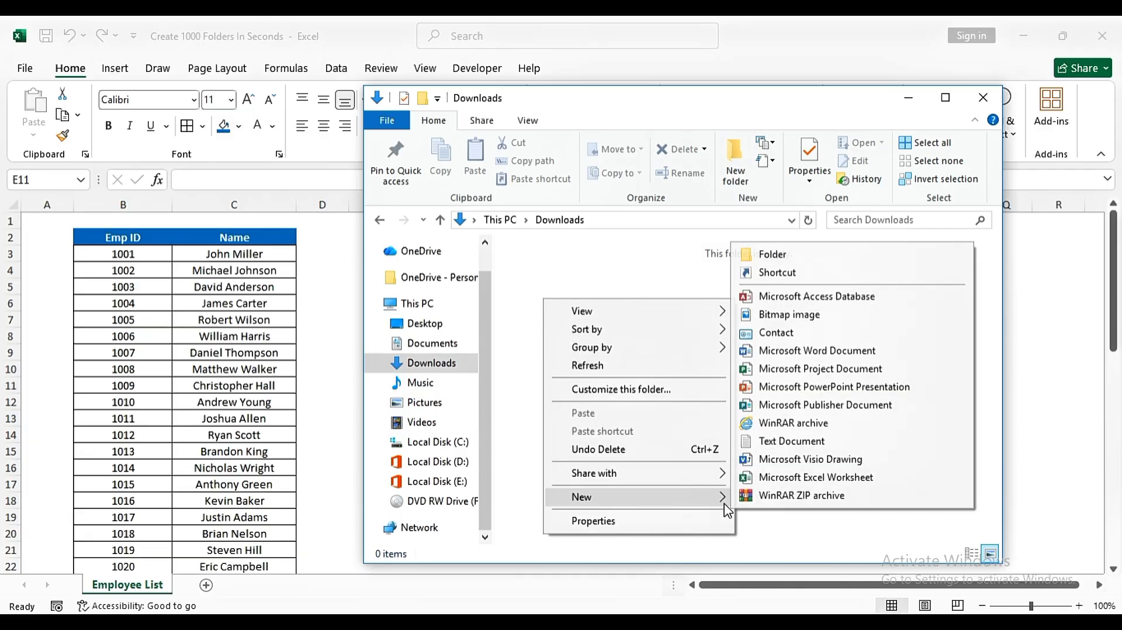
pyautogui.click(766, 254)
pyautogui.write('Jo')
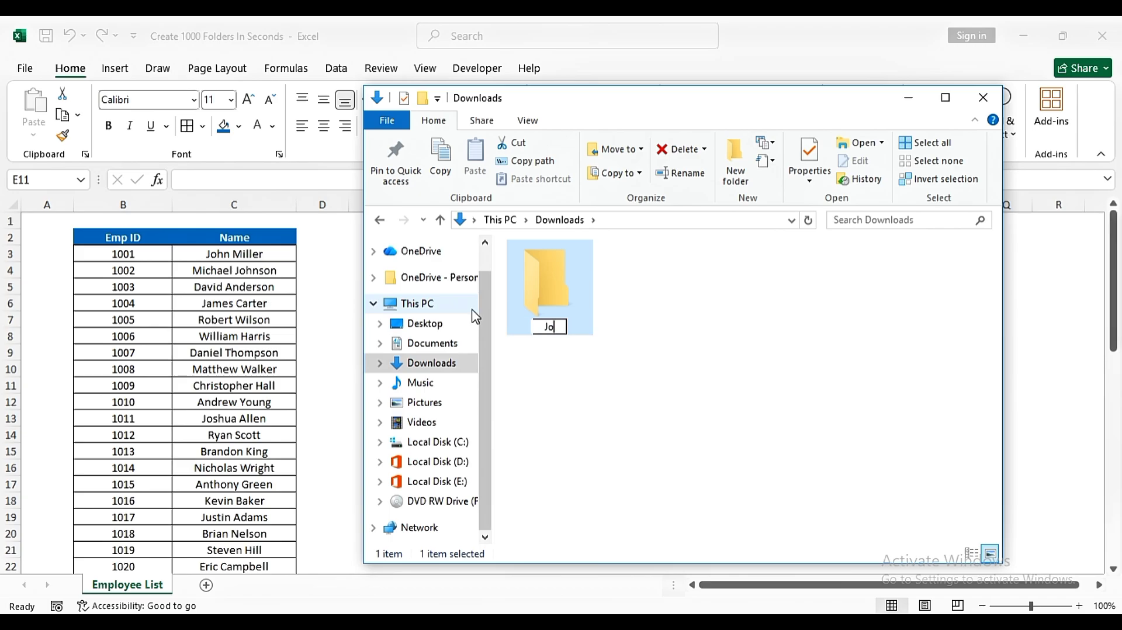
pyautogui.write('hn Miller')
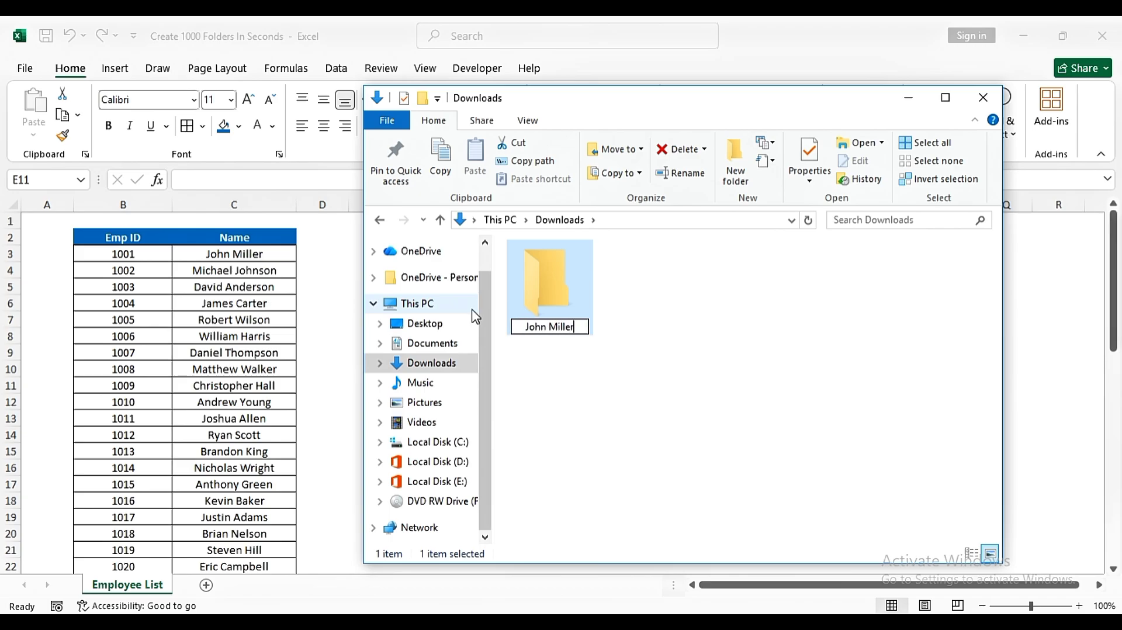
pyautogui.press('Return')
# - Create a second folder in Downloads named with the full name from cell C4, and return to the Excel workbook
pyautogui.rightClick(727, 404)
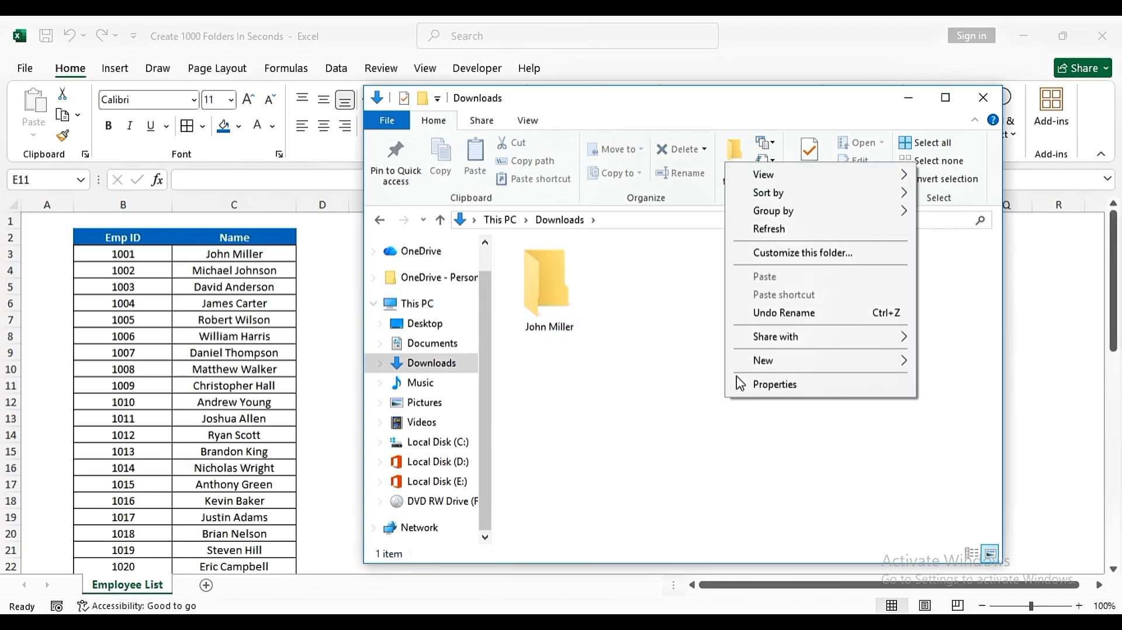
pyautogui.moveTo(779, 361)
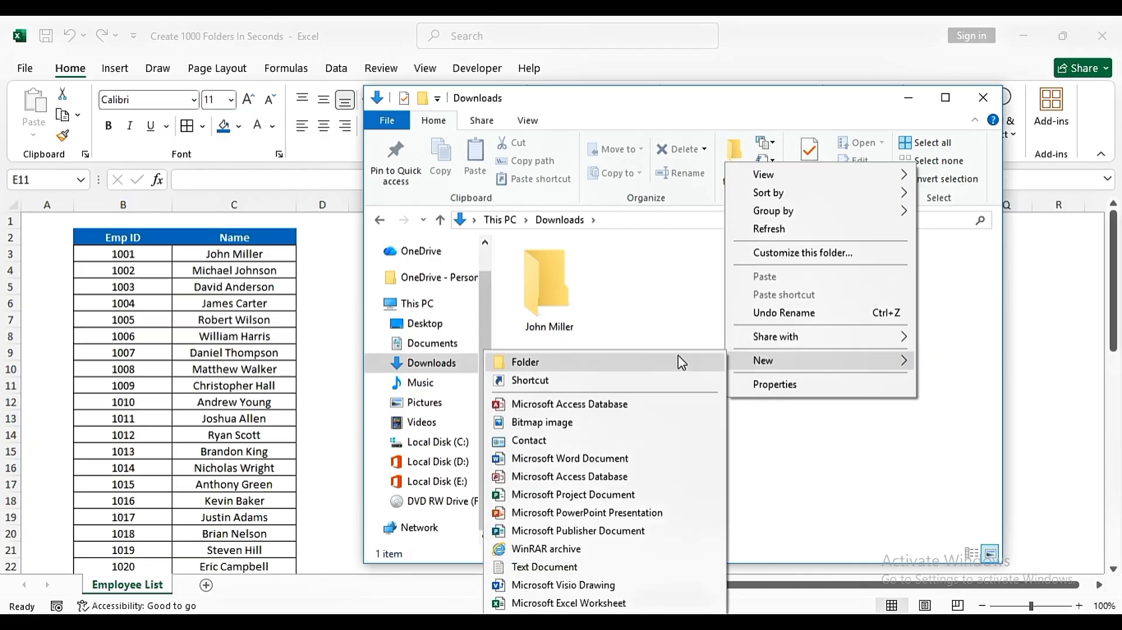
pyautogui.click(681, 363)
pyautogui.write('Mich')
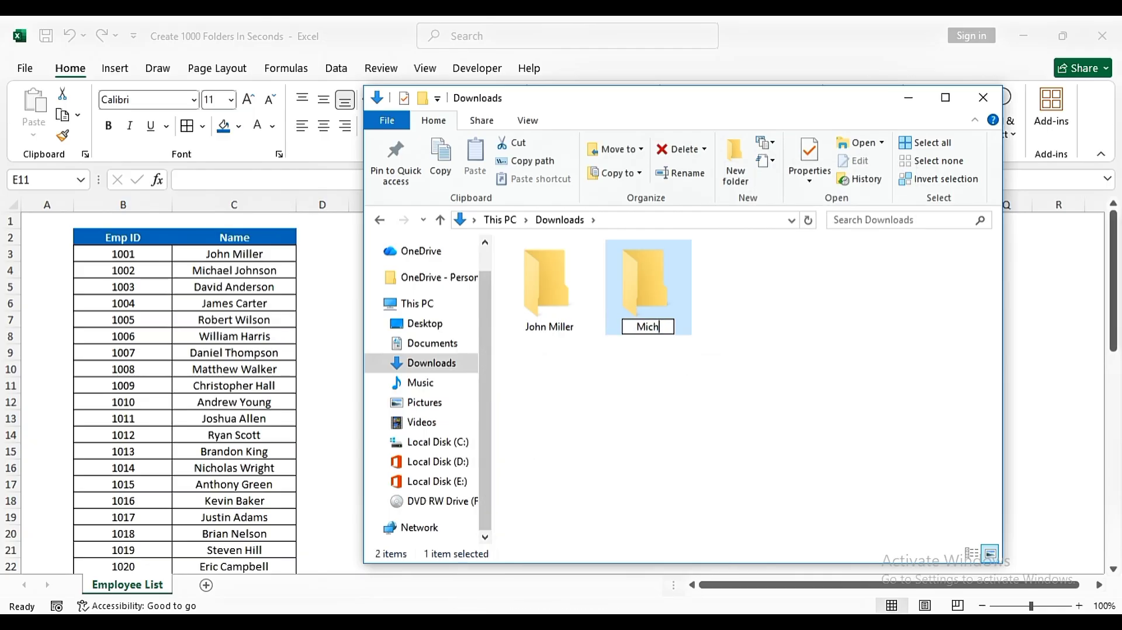
pyautogui.write('ael Jo')
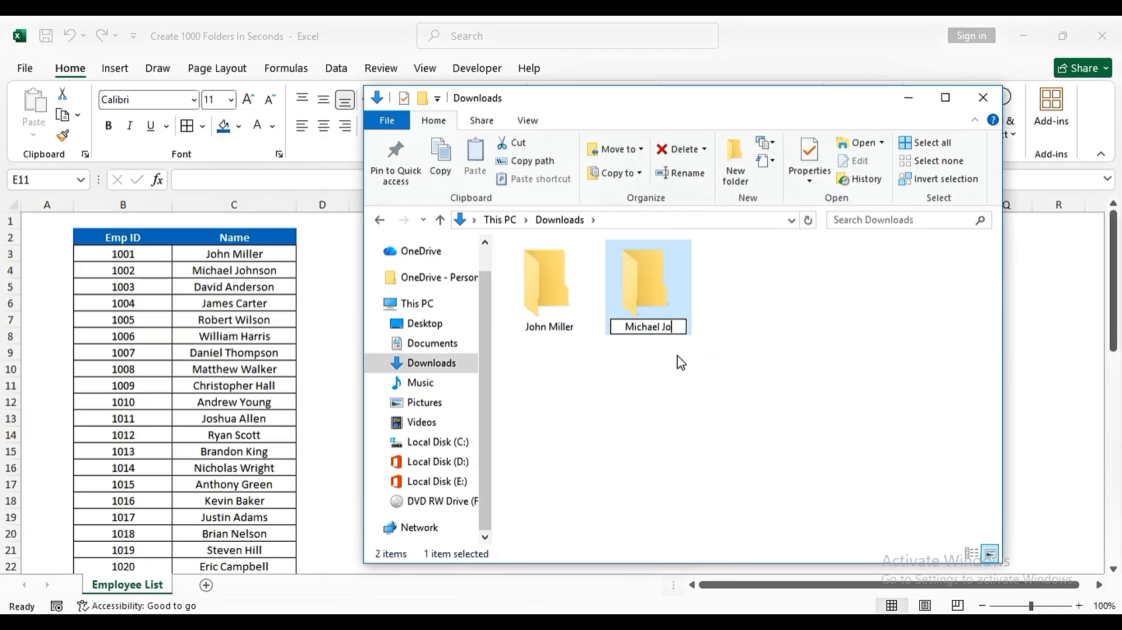
pyautogui.write('hnson')
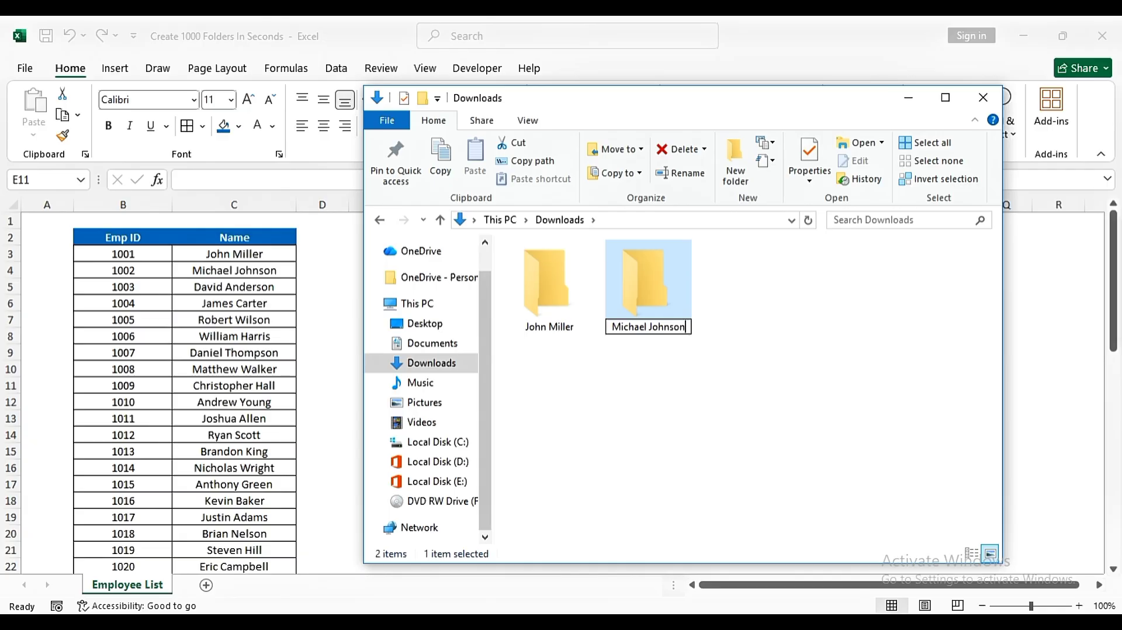
pyautogui.press('Return')
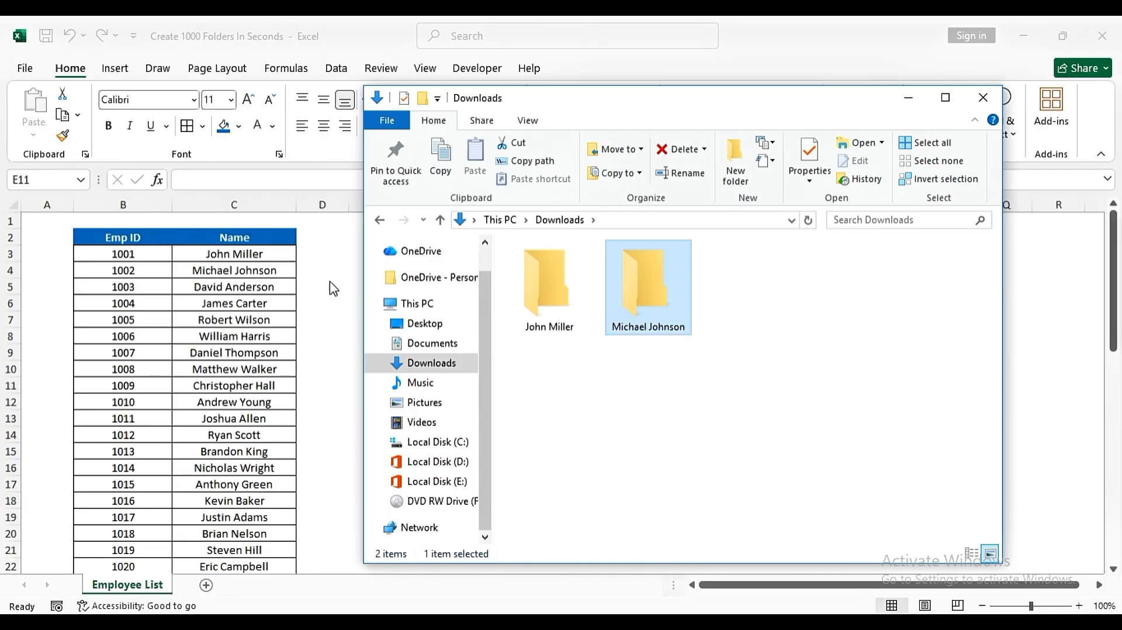
pyautogui.hotkey('alt', 'Tab')
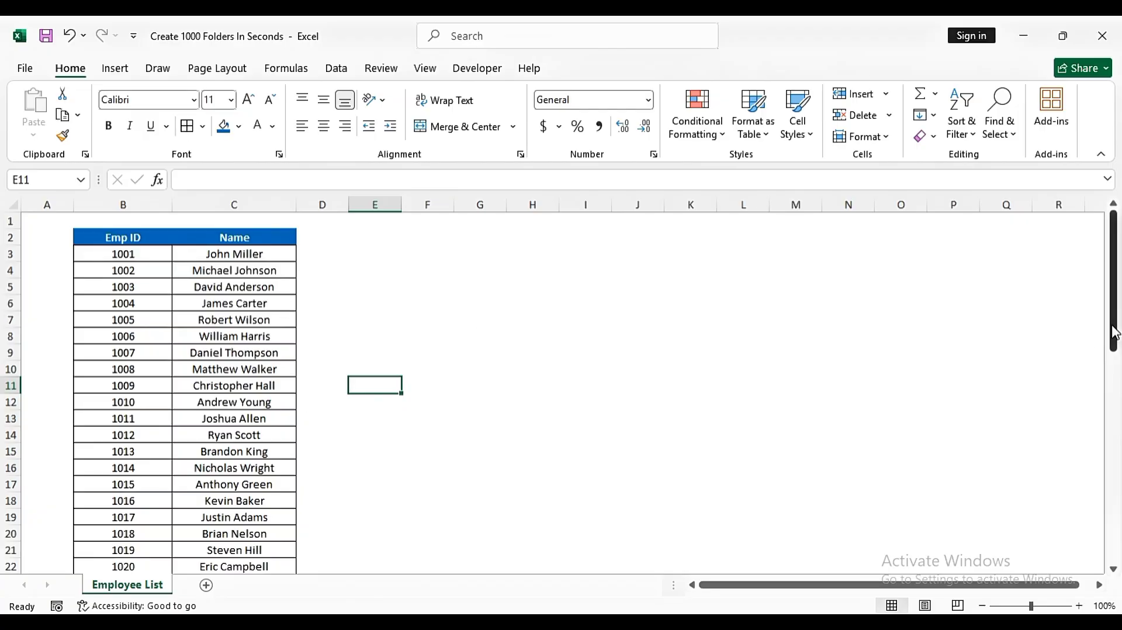
# - Delete both employee folders from Downloads and close the File Explorer window
pyautogui.moveTo(1116, 333)
pyautogui.mouseDown()
pyautogui.moveTo(1113, 520)
pyautogui.moveTo(1113, 333)
pyautogui.mouseUp()
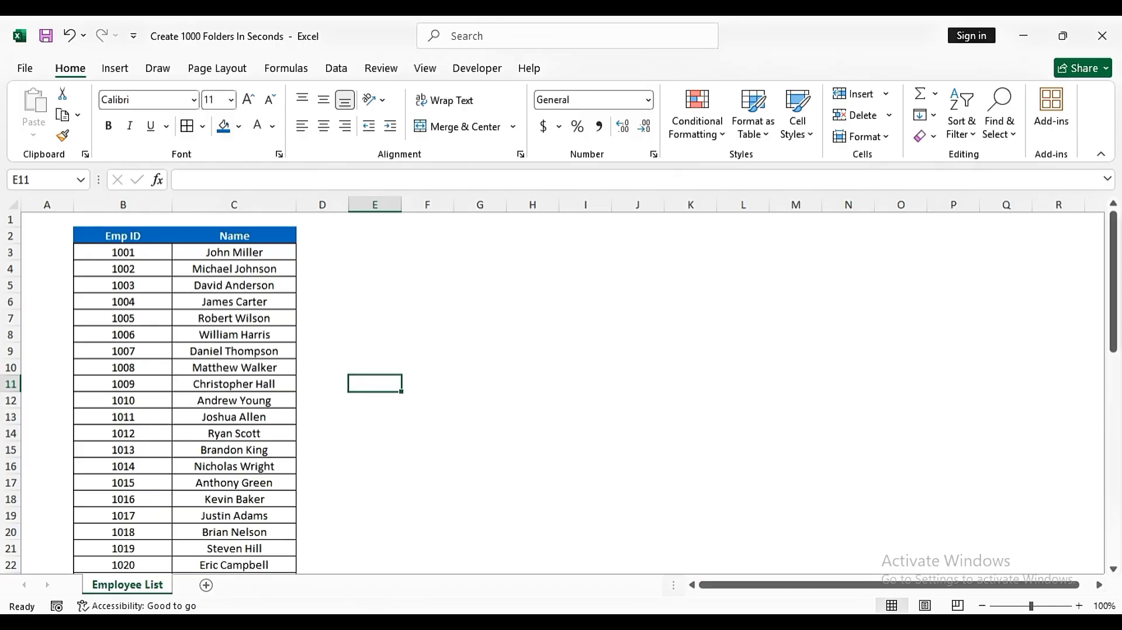
pyautogui.click(396, 588)
pyautogui.moveTo(762, 393); pyautogui.dragTo(550, 255)
pyautogui.press('Delete')
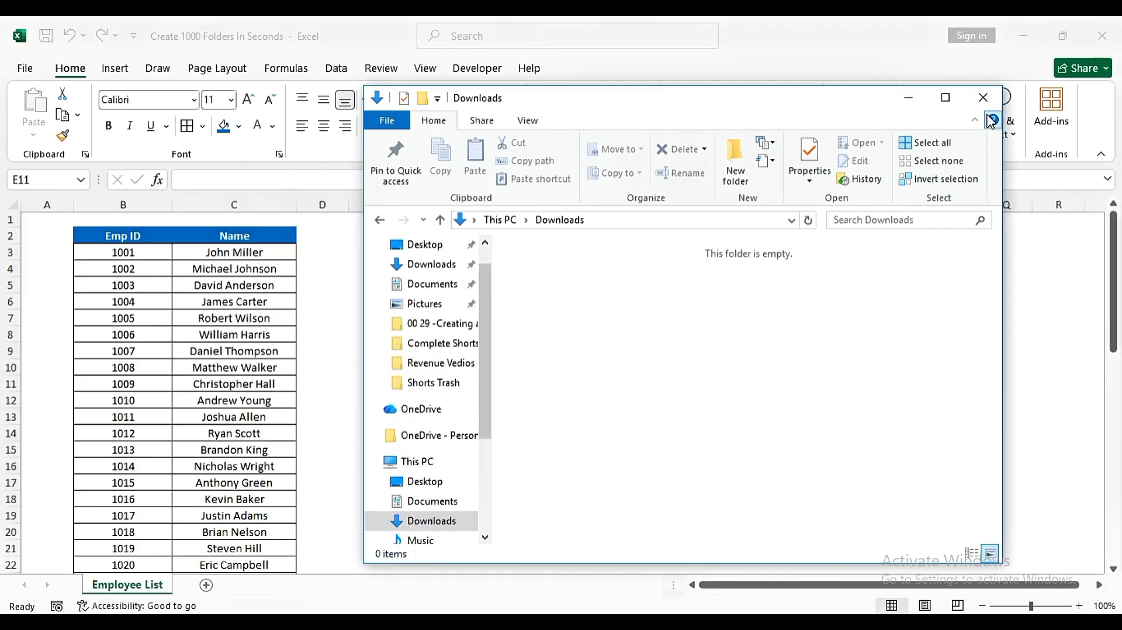
pyautogui.click(983, 98)
pyautogui.click(592, 316)
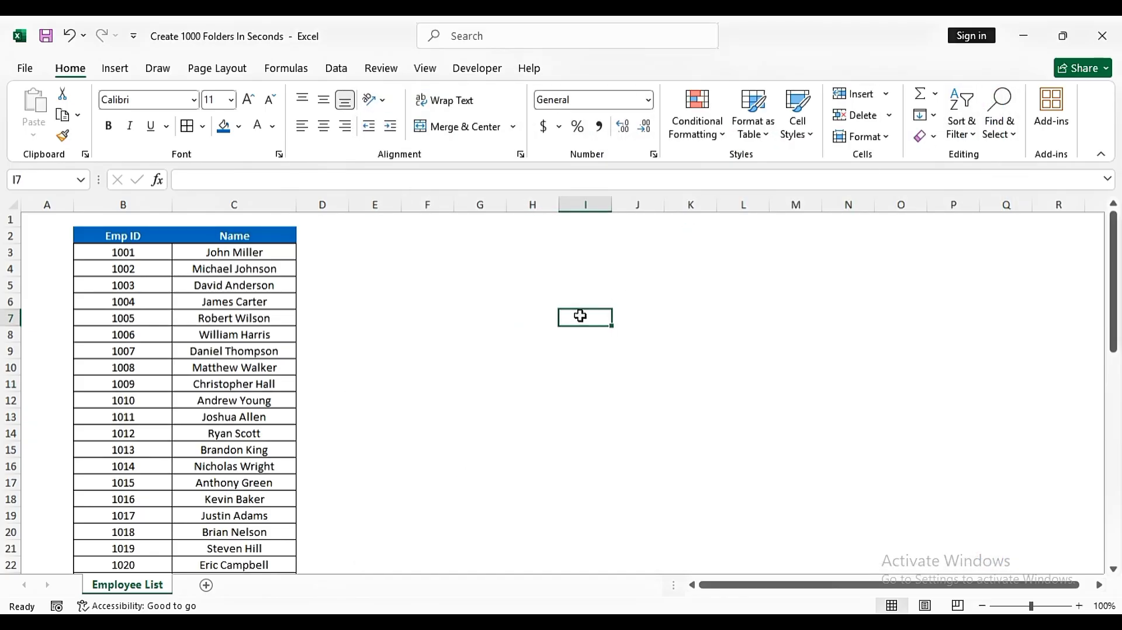
# - Enter the formula ="MD "&""""&C3&"""" in cell D3
pyautogui.click(322, 253)
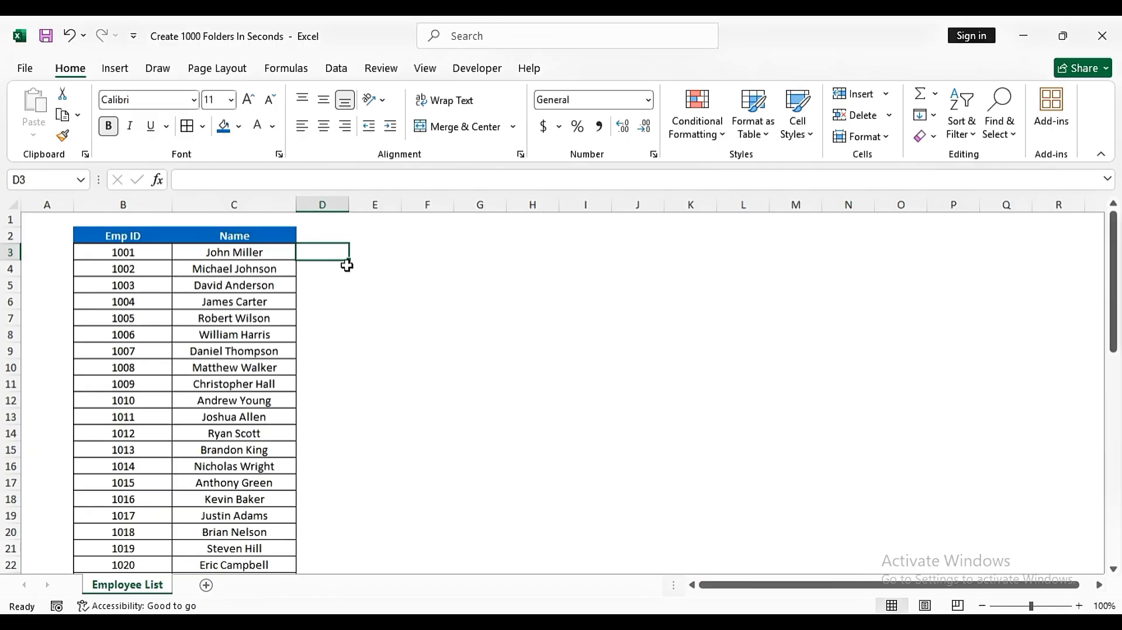
pyautogui.write('=')
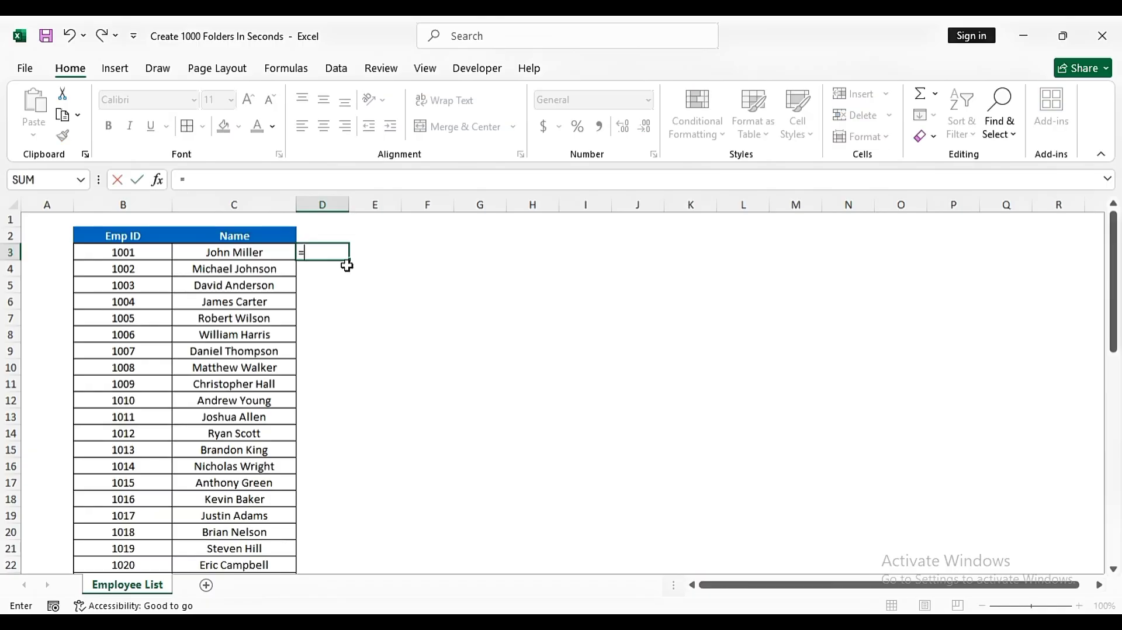
pyautogui.write('"MD')
pyautogui.write('"&')
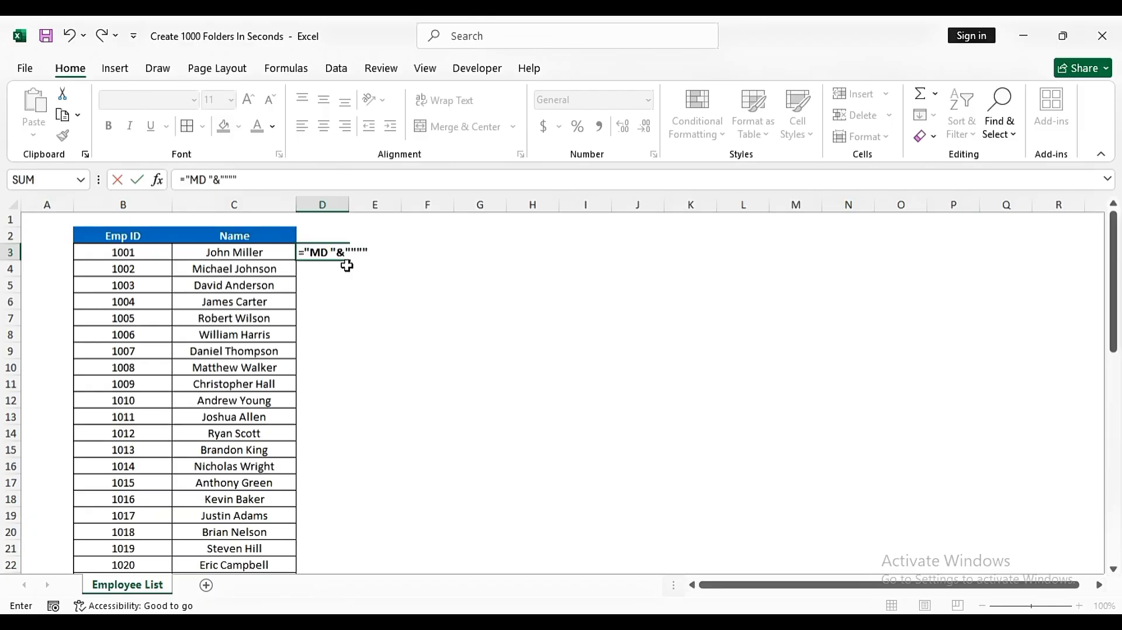
pyautogui.write('""""&')
pyautogui.click(216, 251)
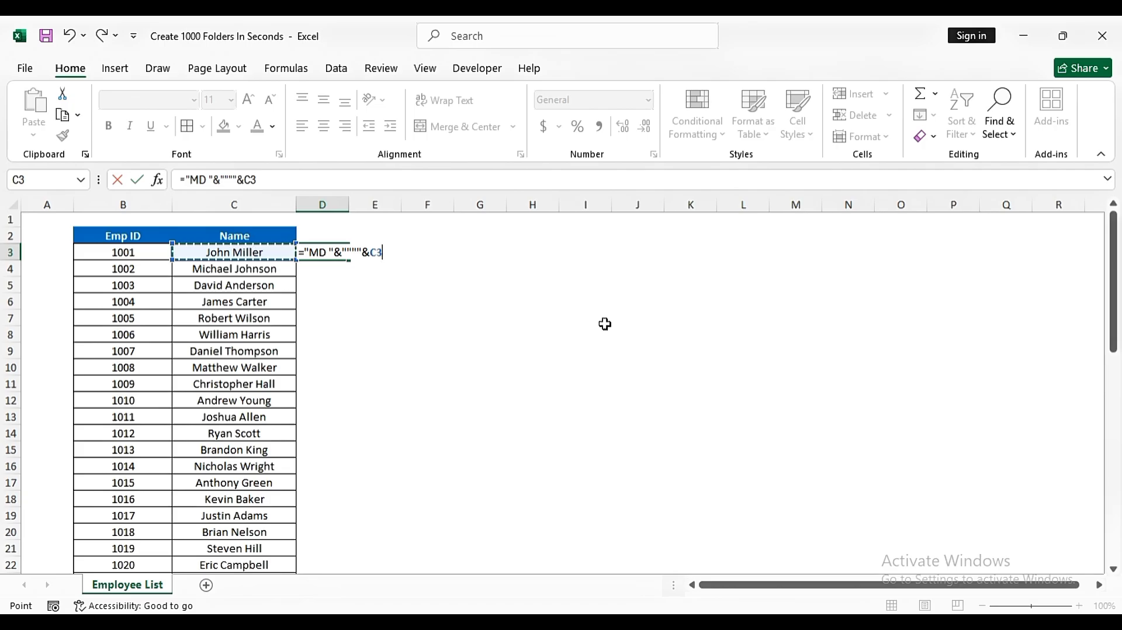
pyautogui.write('&')
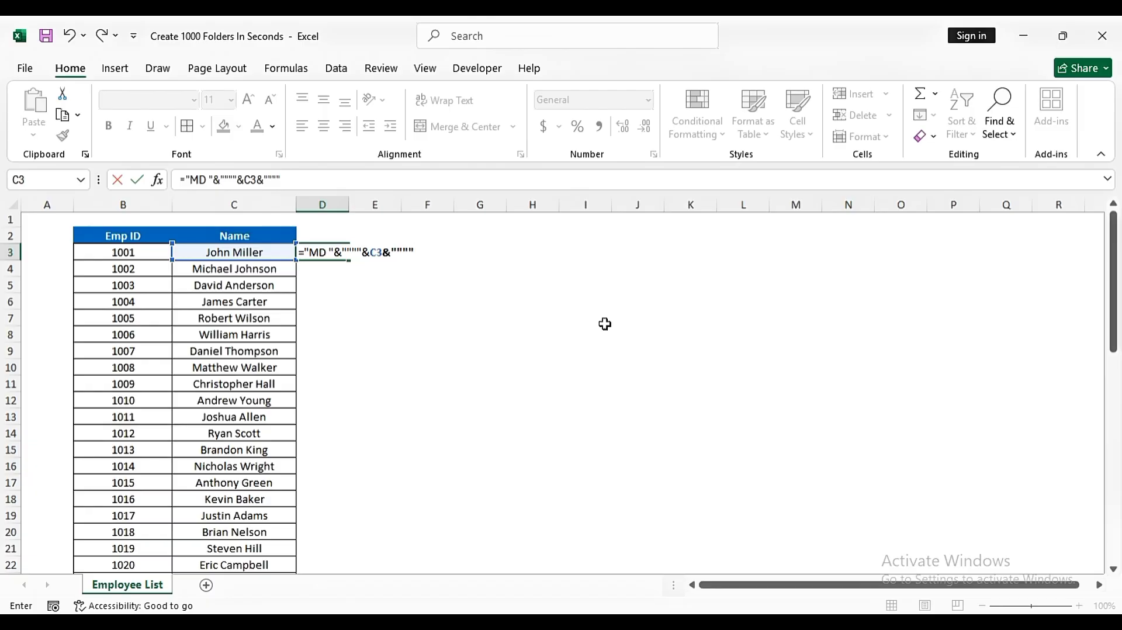
pyautogui.press('Return')
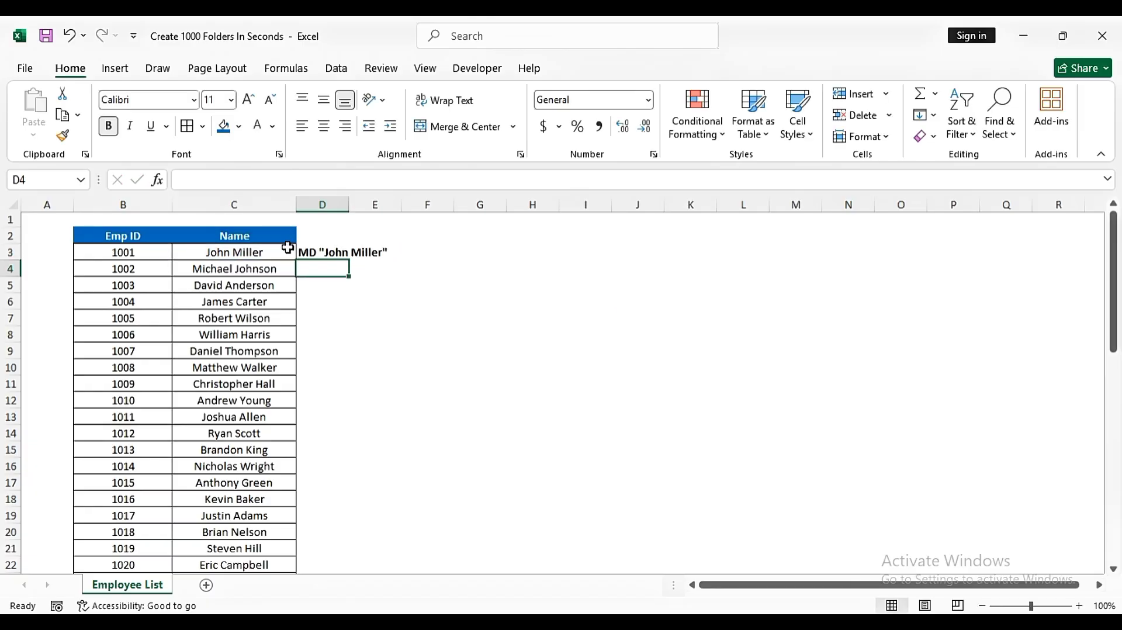
# - Remove bold from cell D3 and copy its formula down column D to row 52
pyautogui.click(301, 251)
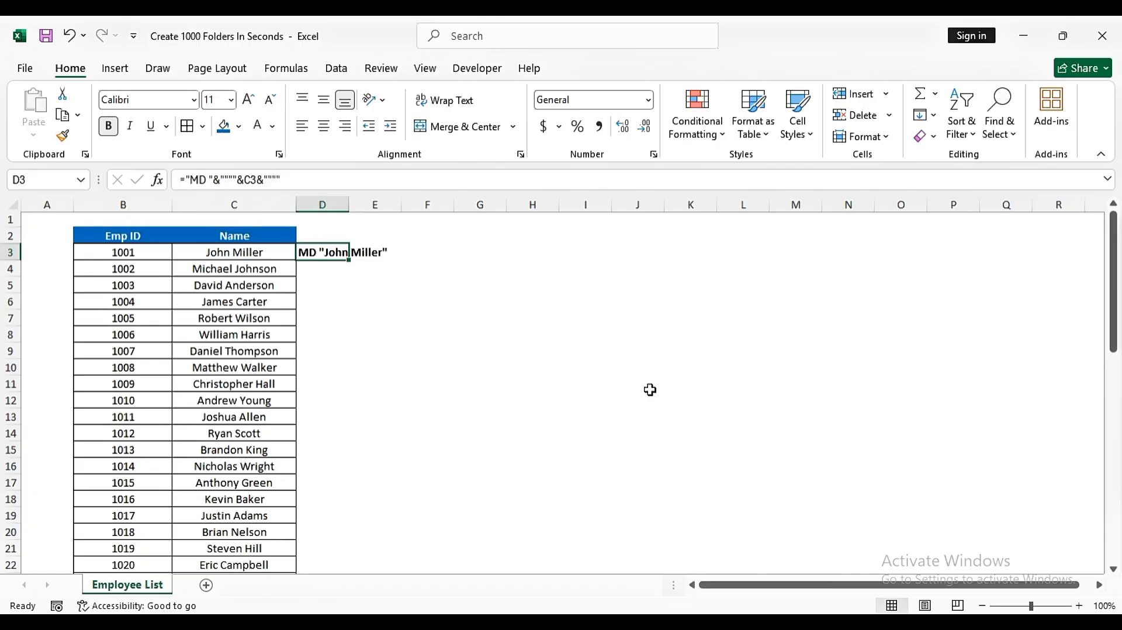
pyautogui.hotkey('ctrl', 'b')
pyautogui.hotkey('ctrl', 'c')
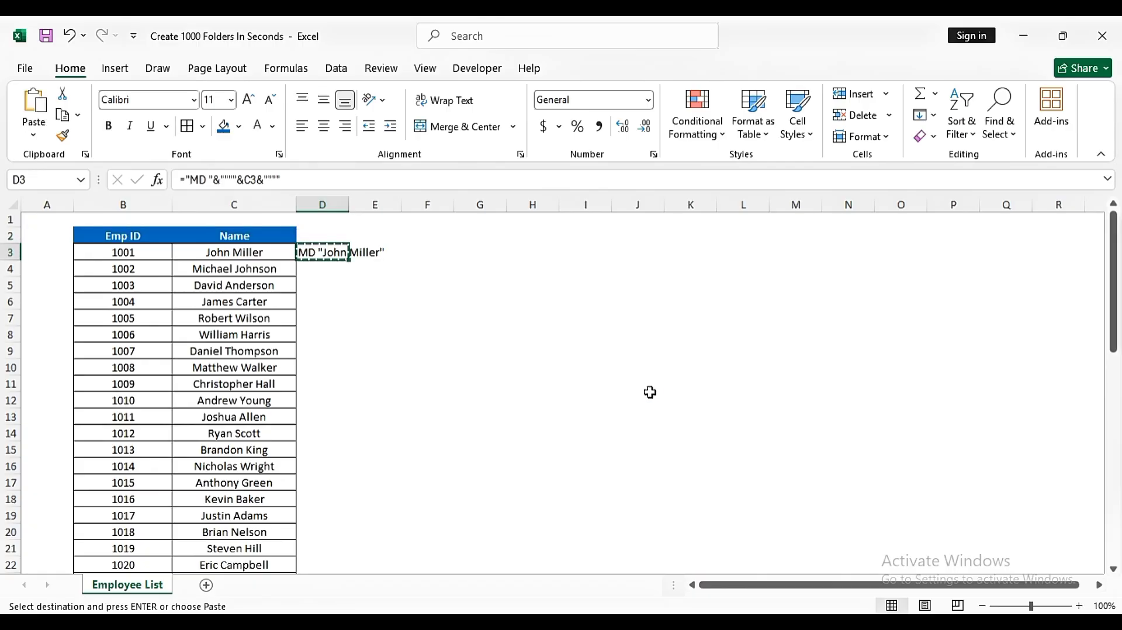
pyautogui.press('Left')
pyautogui.hotkey('ctrl', 'Down')
pyautogui.press('Right')
pyautogui.hotkey('ctrl', 'shift', 'Up')
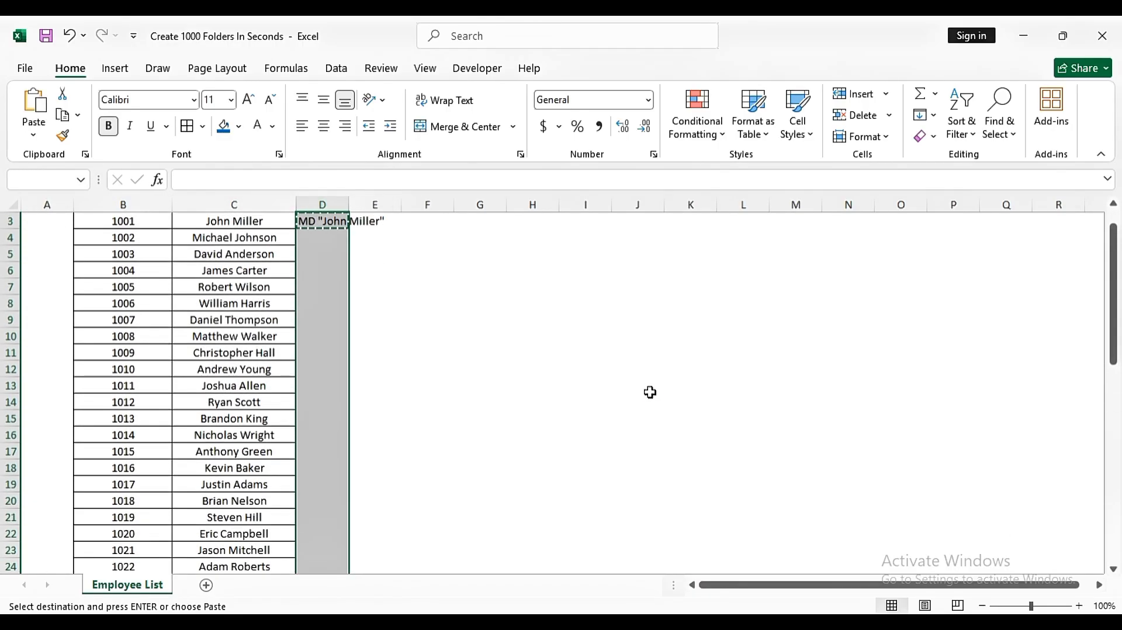
pyautogui.hotkey('ctrl', 'v')
pyautogui.press('Escape')
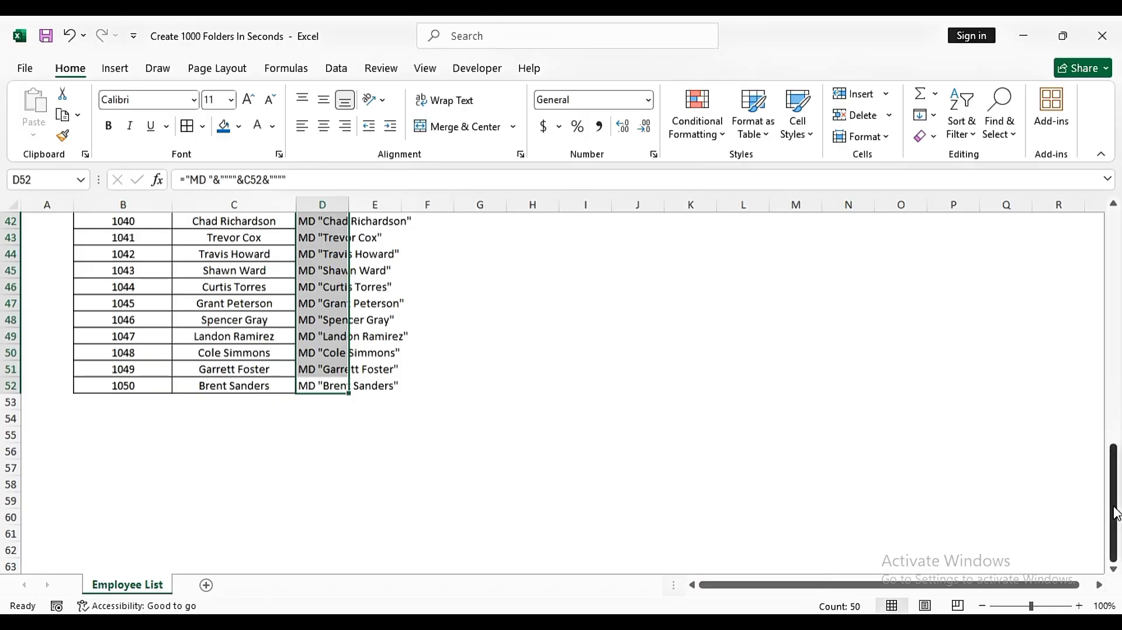
pyautogui.moveTo(1113, 503); pyautogui.dragTo(1114, 274)
pyautogui.click(439, 305)
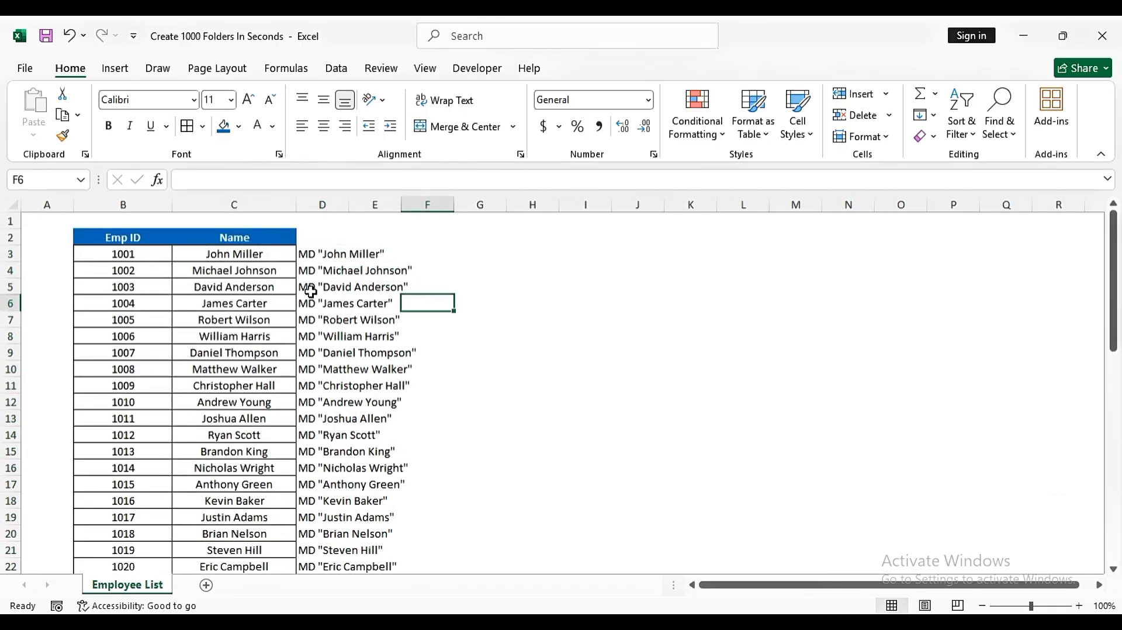
# - Copy the generated MD commands in D3:D52
pyautogui.moveTo(307, 253); pyautogui.dragTo(313, 483)
pyautogui.click(356, 336)
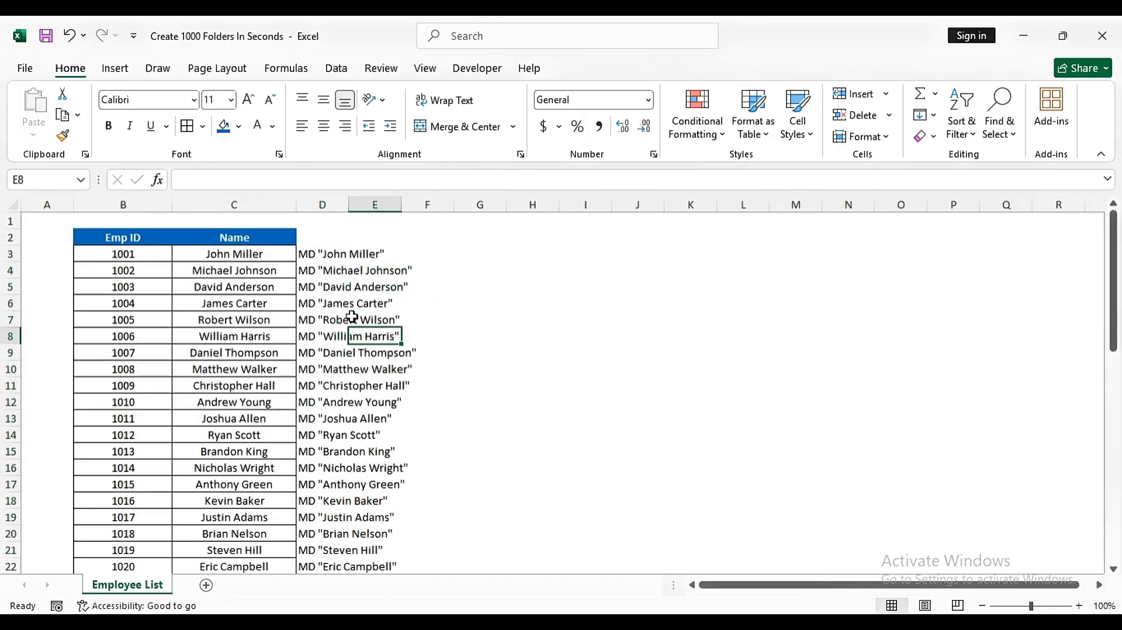
pyautogui.click(312, 259)
pyautogui.hotkey('ctrl', 'shift', 'Down')
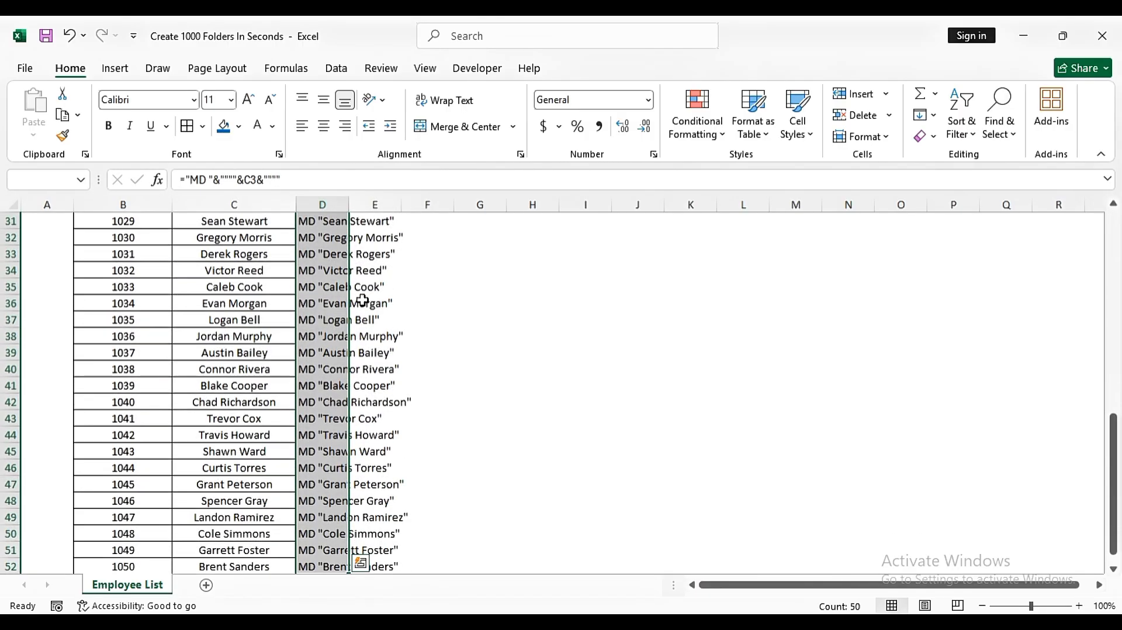
pyautogui.hotkey('ctrl', 'c')
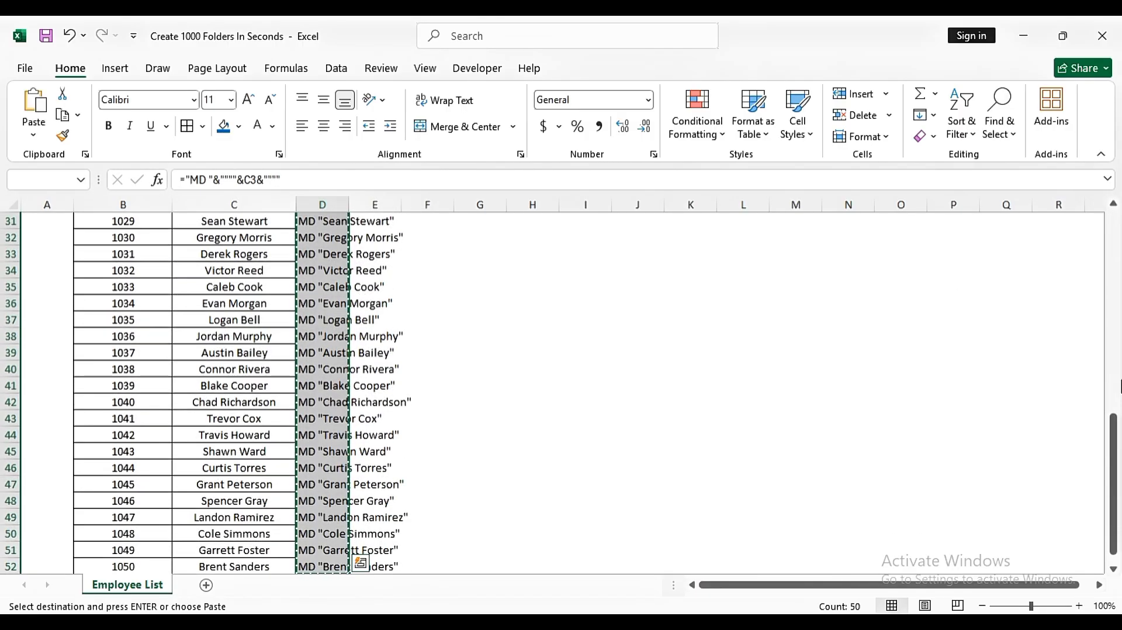
pyautogui.moveTo(1114, 424); pyautogui.dragTo(1114, 222)
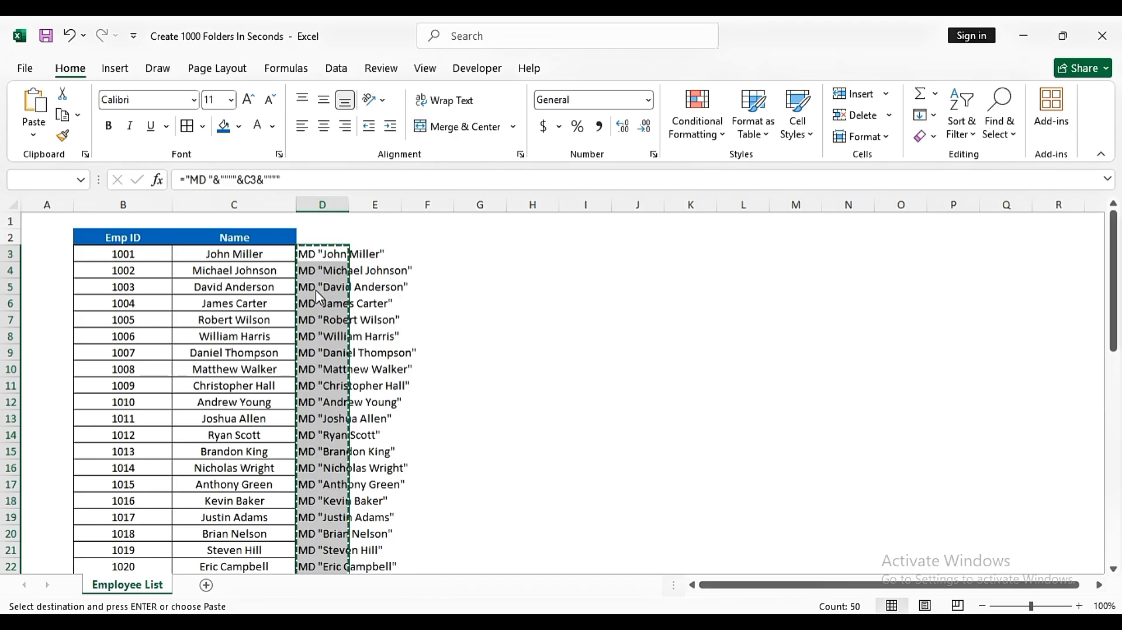
# - Open Notepad and paste the copied MD commands into the blank document
pyautogui.press('super')
pyautogui.write('noted')
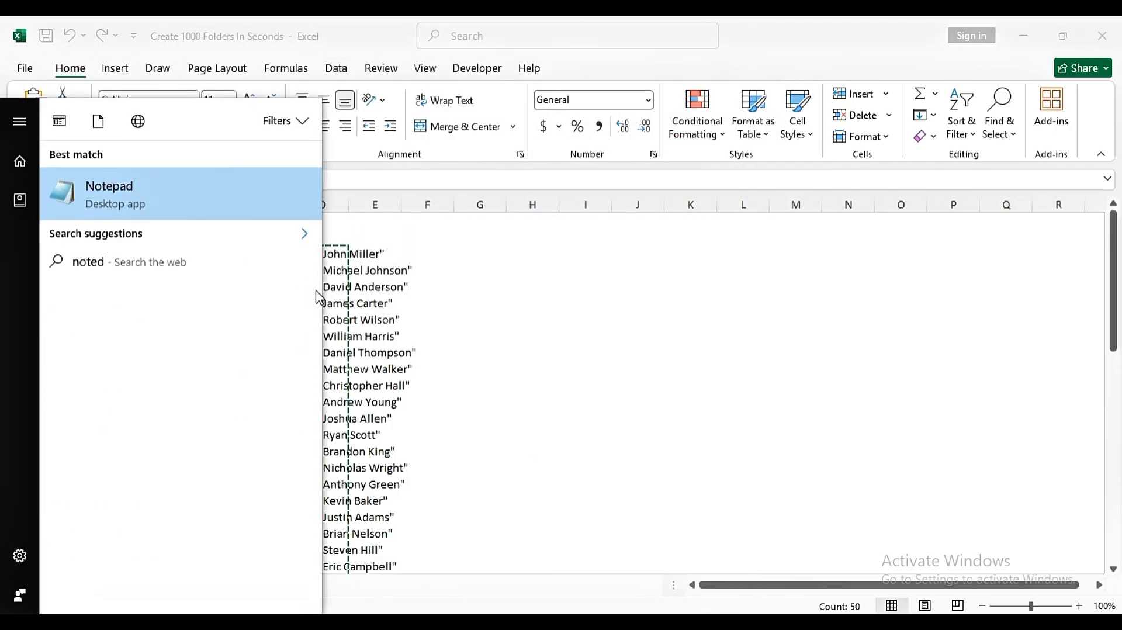
pyautogui.press('Return')
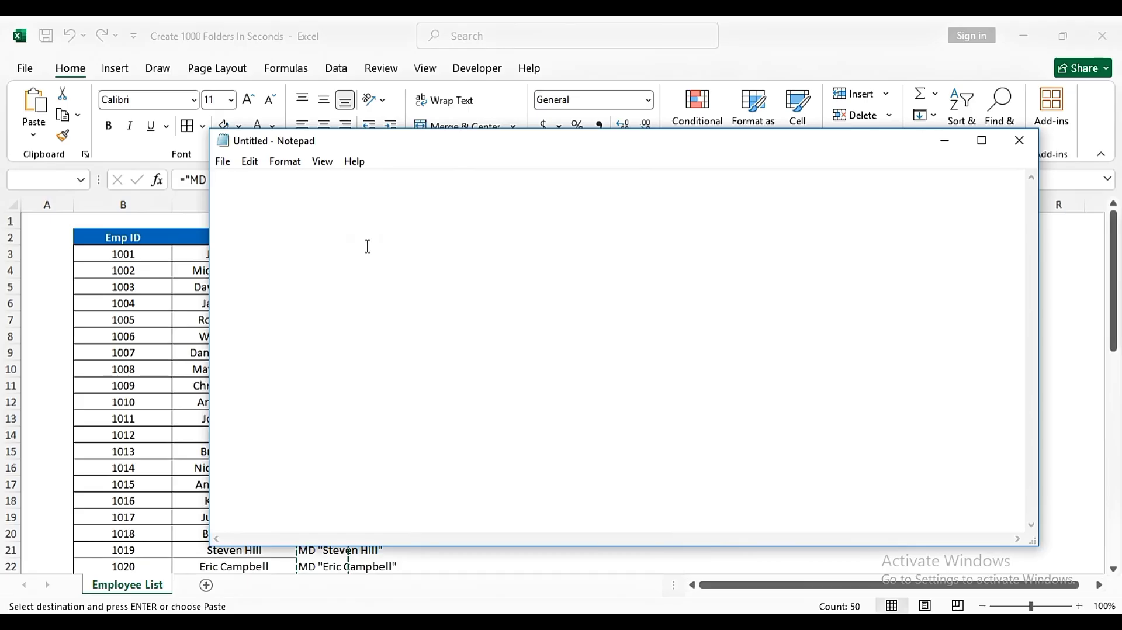
pyautogui.hotkey('ctrl', 'v')
pyautogui.moveTo(1031, 435); pyautogui.dragTo(1035, 175)
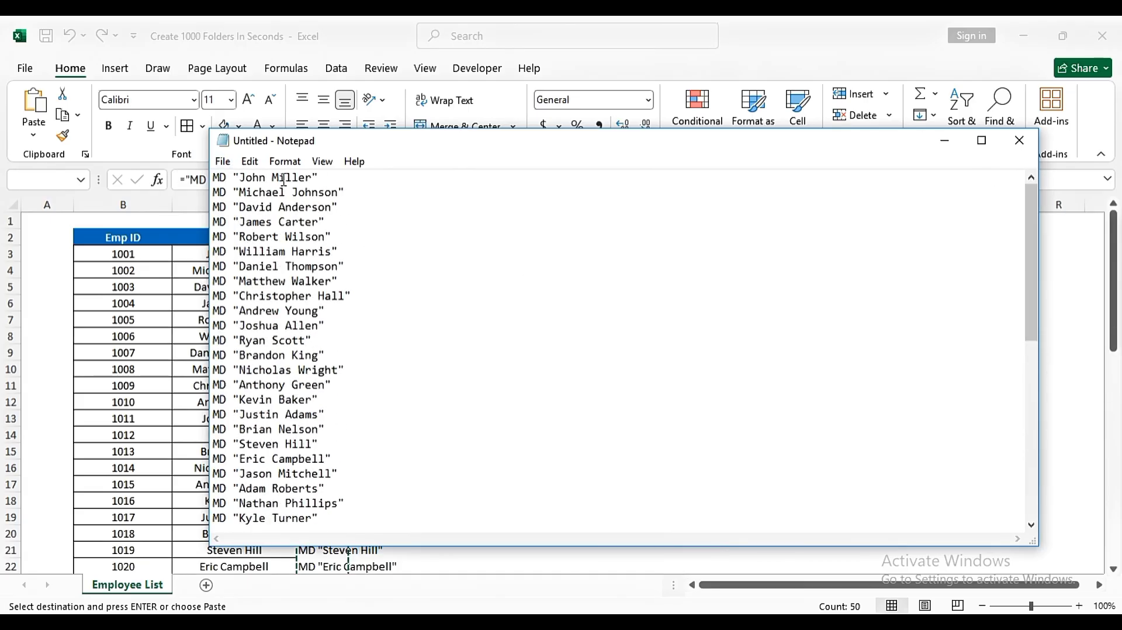
pyautogui.moveTo(284, 145); pyautogui.dragTo(401, 181)
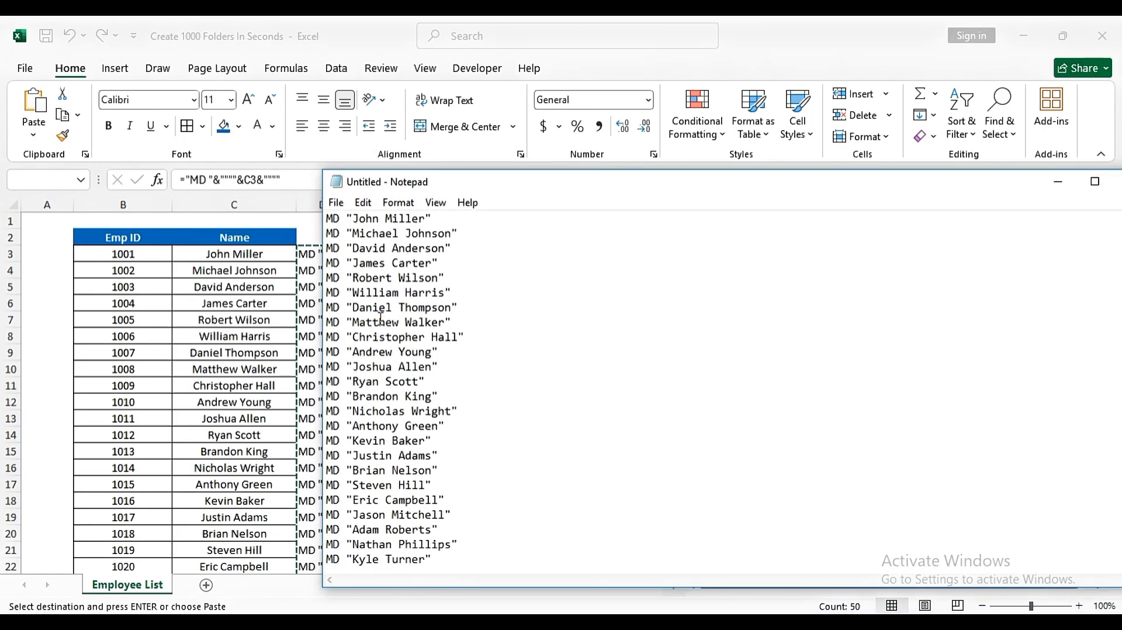
# - Start saving the Notepad document under a new name and choose the Downloads folder as its location
pyautogui.click(337, 203)
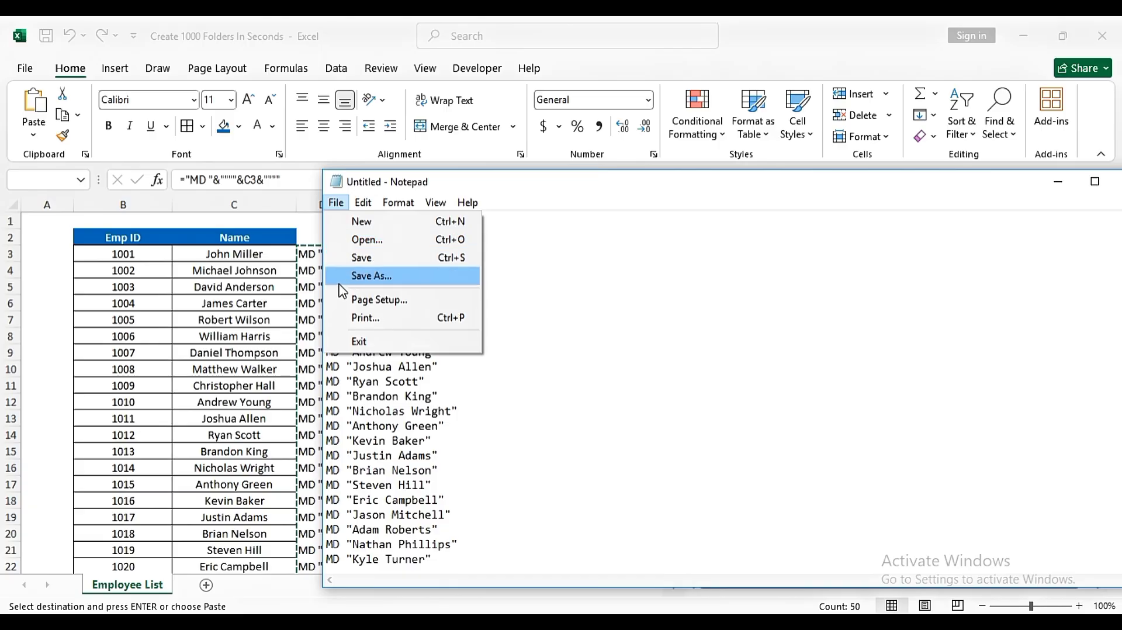
pyautogui.click(370, 277)
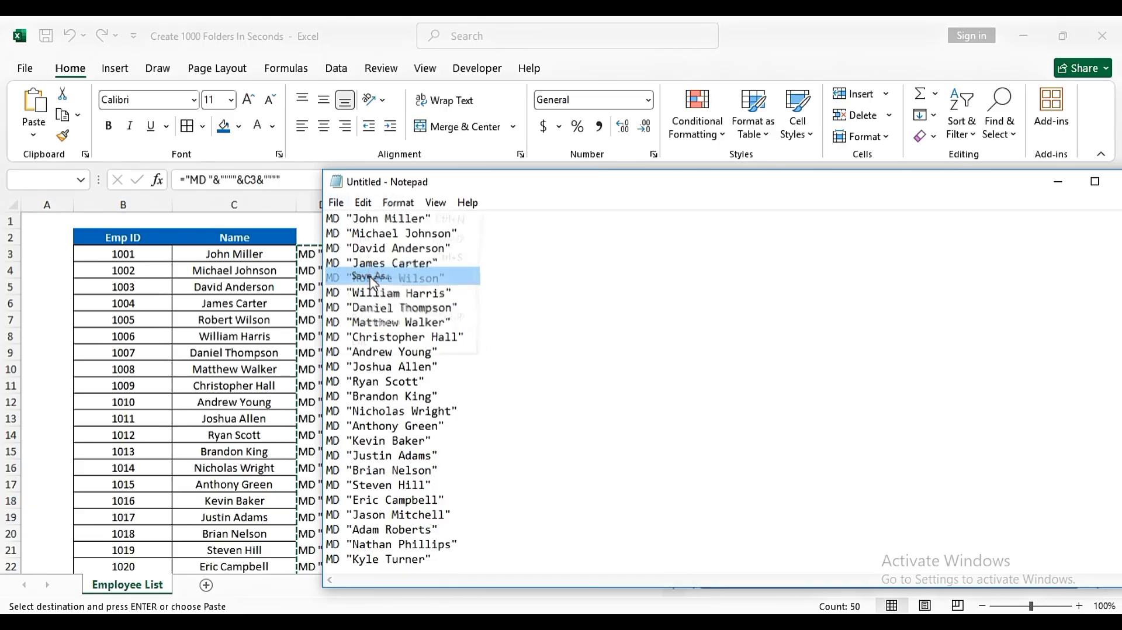
pyautogui.moveTo(396, 209); pyautogui.dragTo(366, 209)
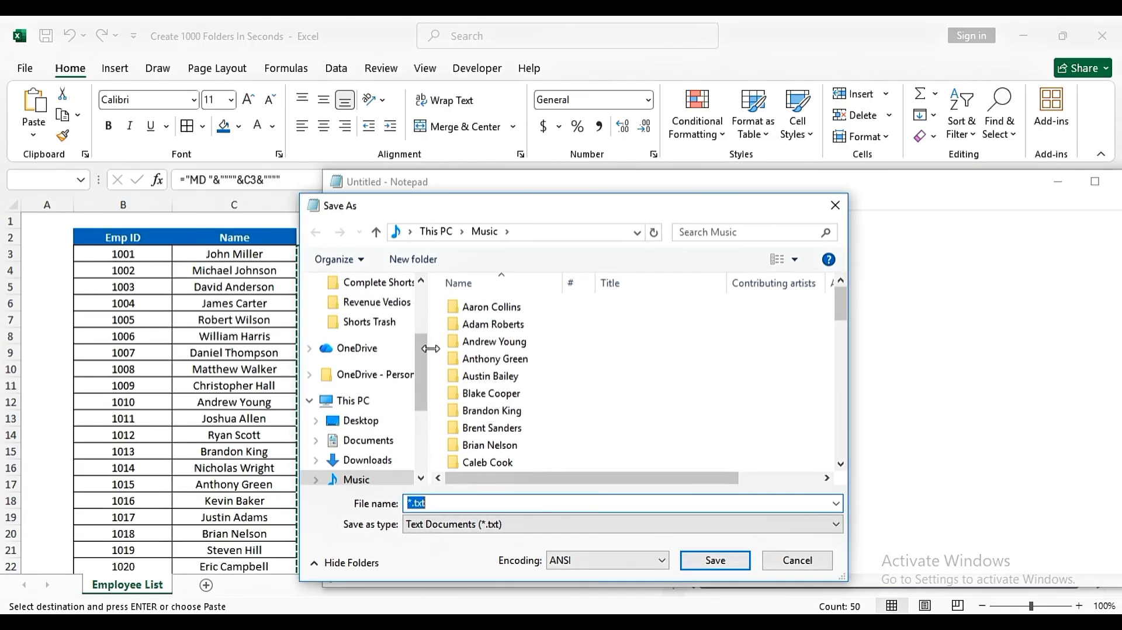
pyautogui.scroll(3, 350, 357)
pyautogui.click(349, 356)
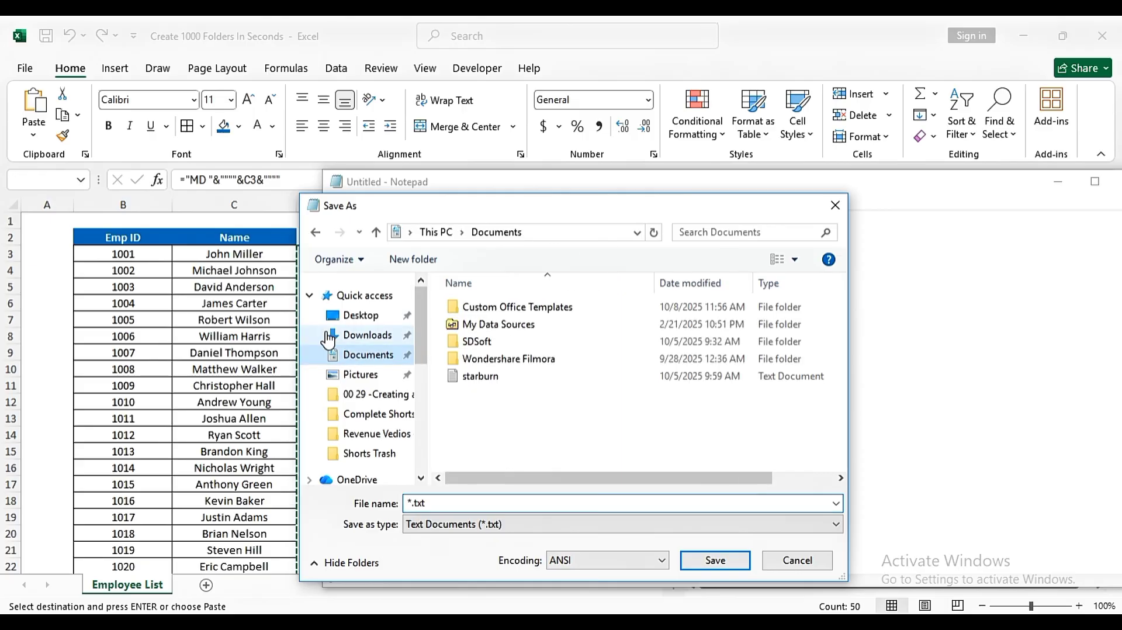
pyautogui.click(359, 336)
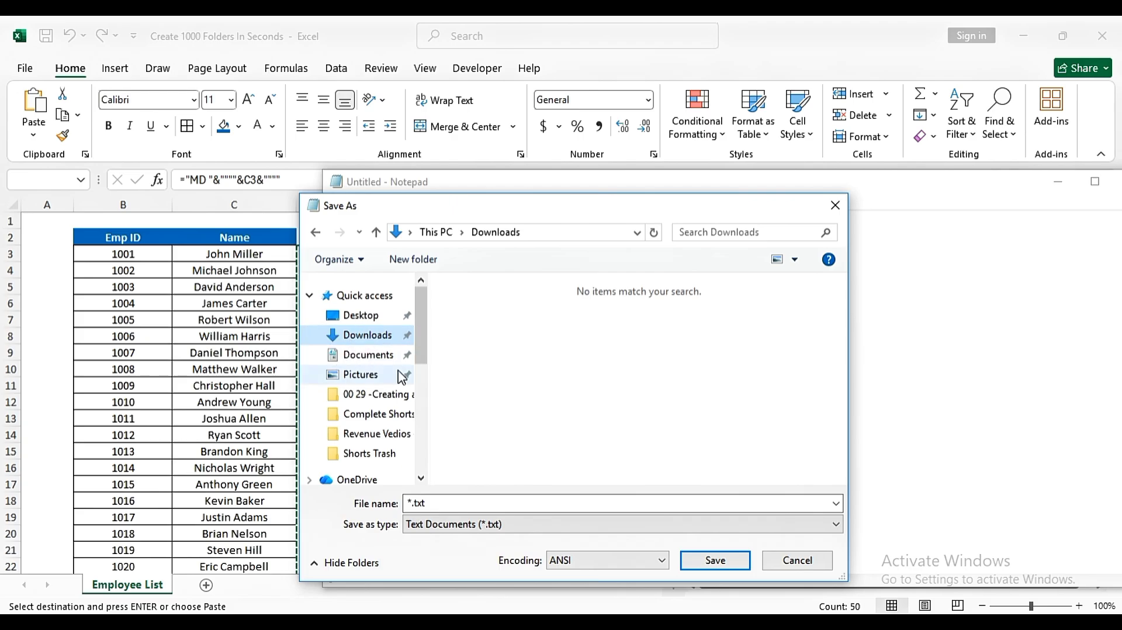
# - Name the file Folder.Bat, set its save type to All Files and save it
pyautogui.click(443, 501)
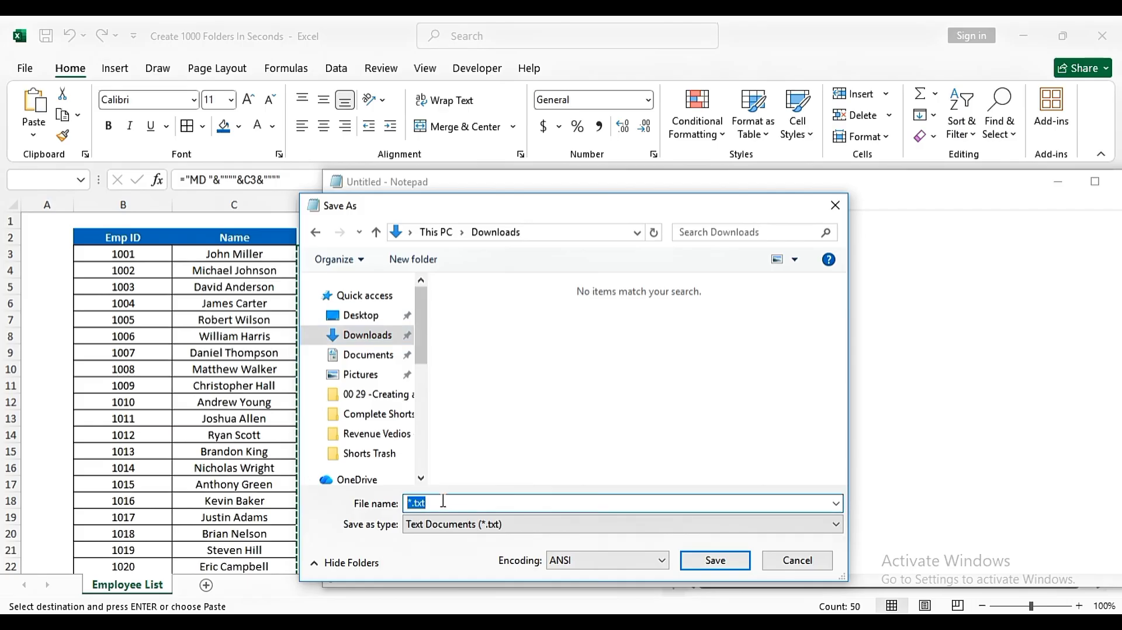
pyautogui.write('Folder.Bat')
pyautogui.click(466, 535)
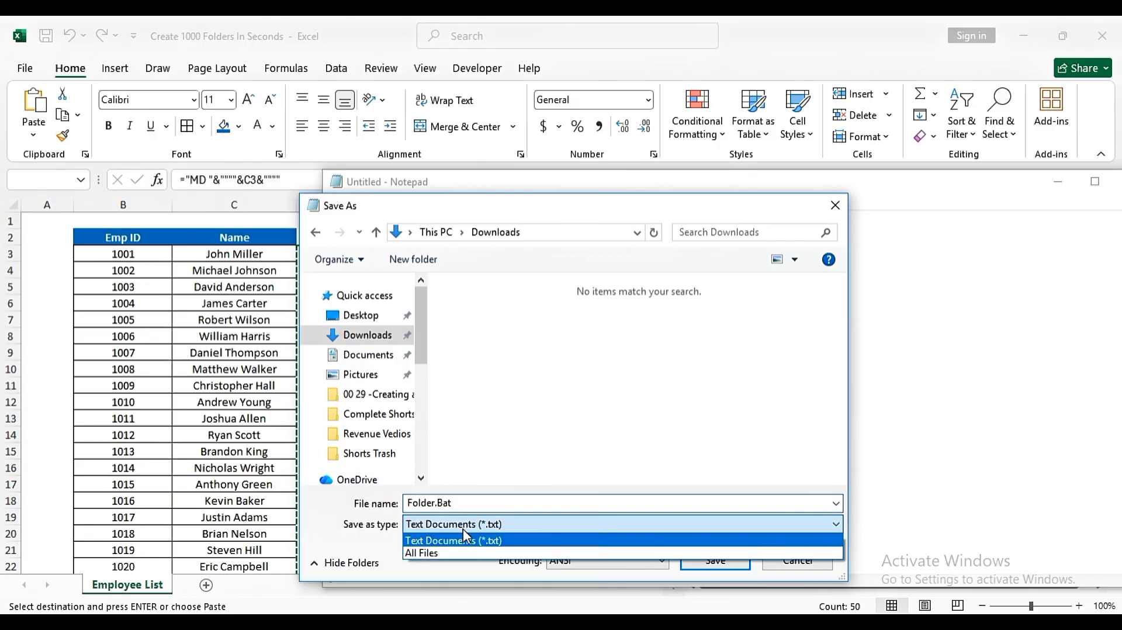
pyautogui.click(426, 555)
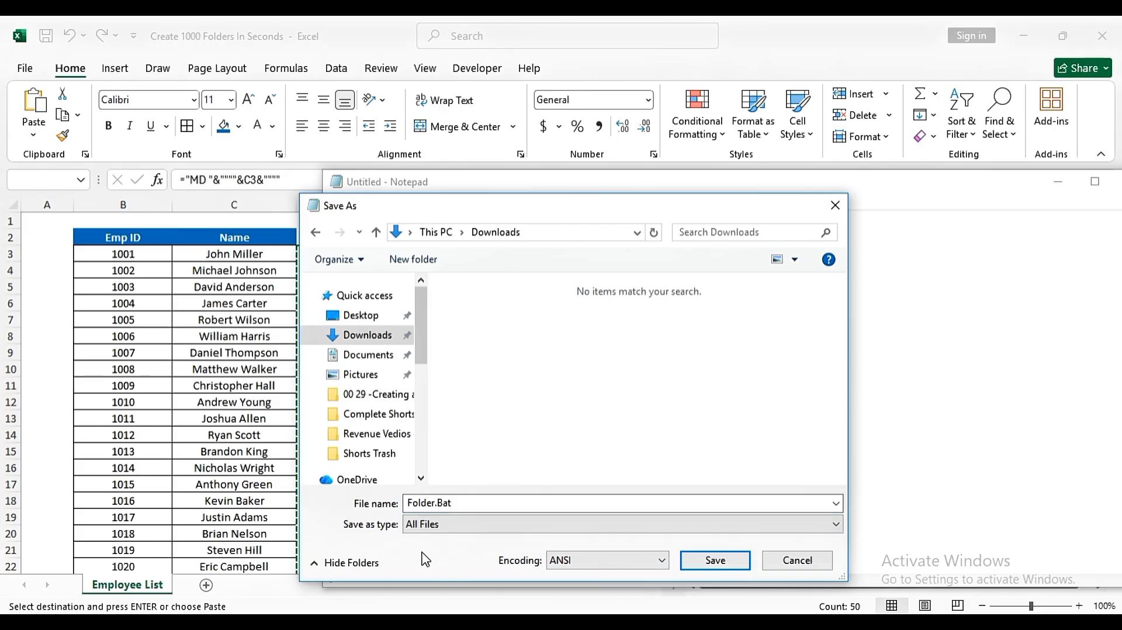
pyautogui.click(701, 566)
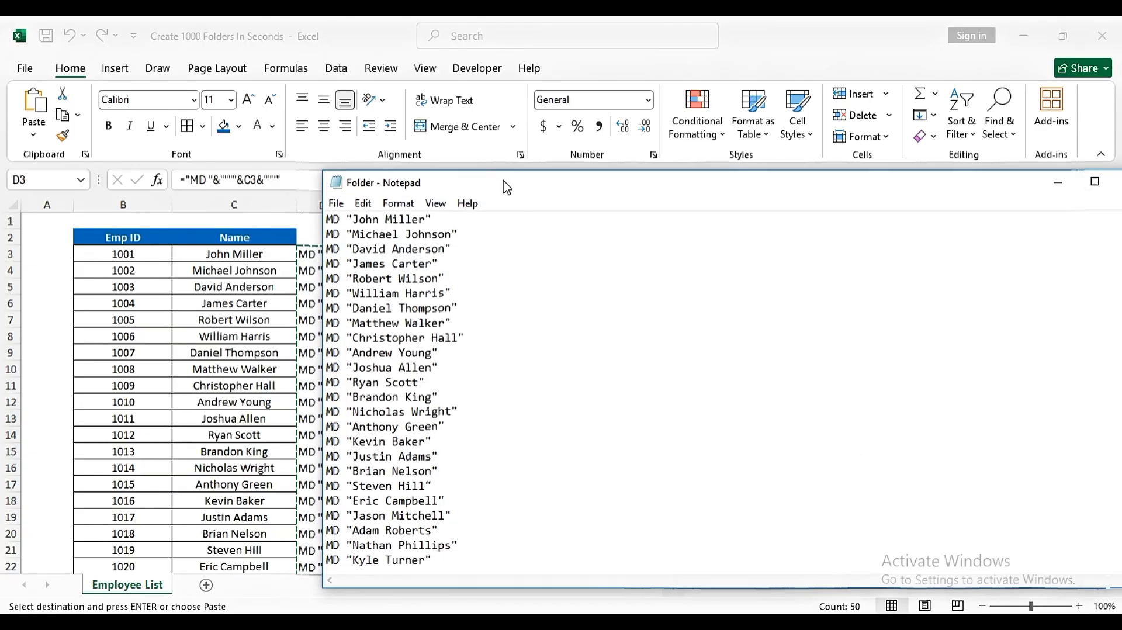
# - Open the Downloads folder in a maximized File Explorer window and run the Folder batch file
pyautogui.moveTo(503, 186); pyautogui.dragTo(368, 202)
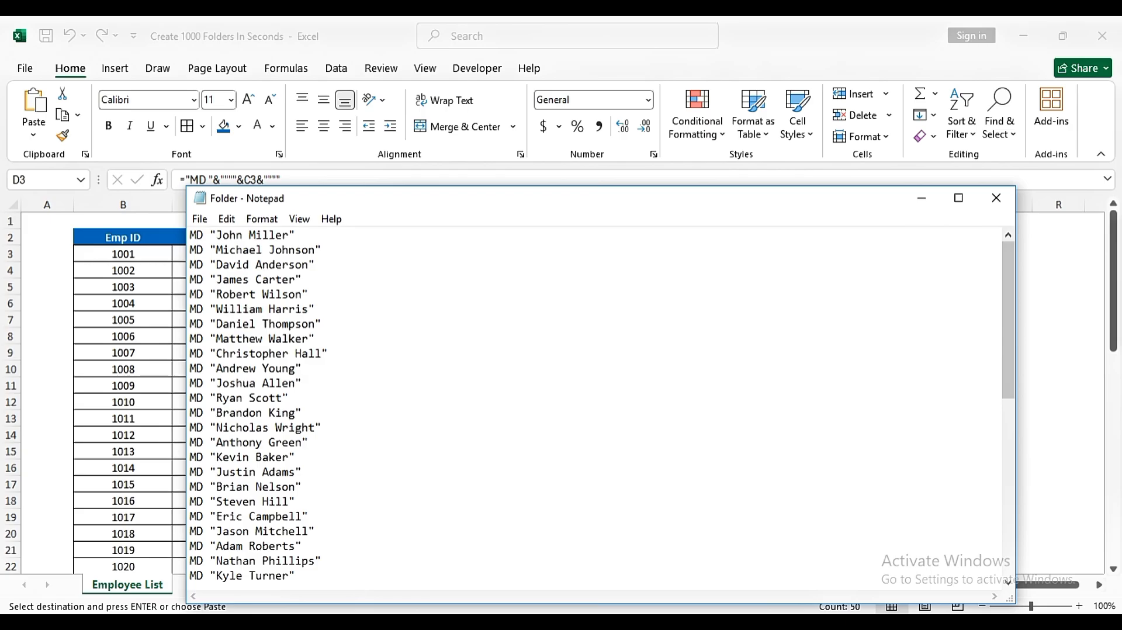
pyautogui.hotkey('alt', 'Tab')
pyautogui.press('super+e')
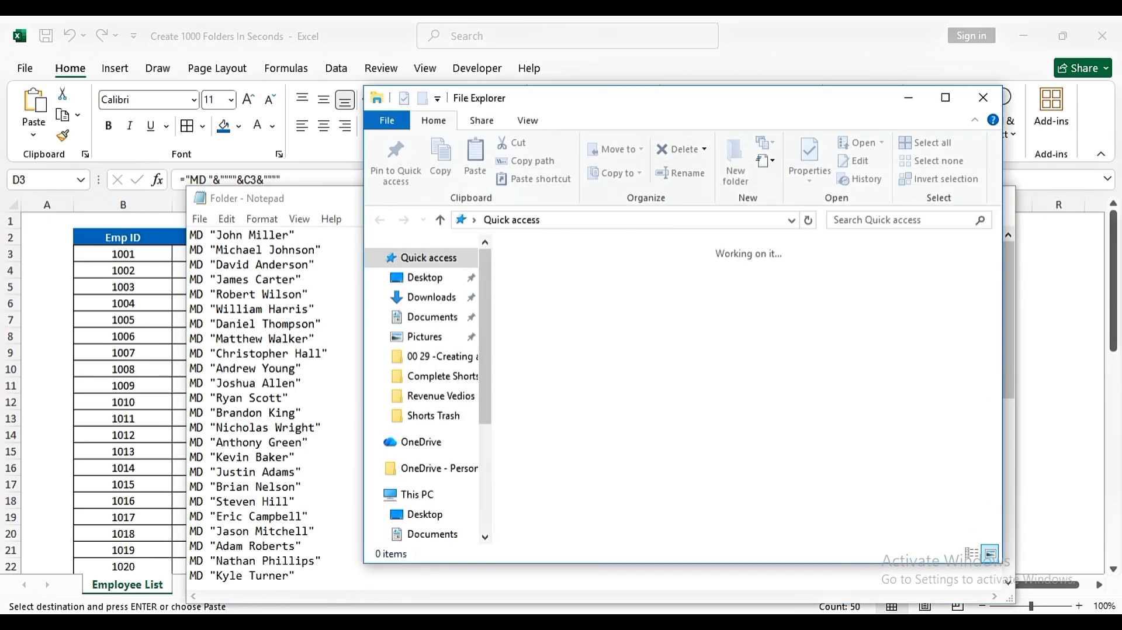
pyautogui.click(416, 296)
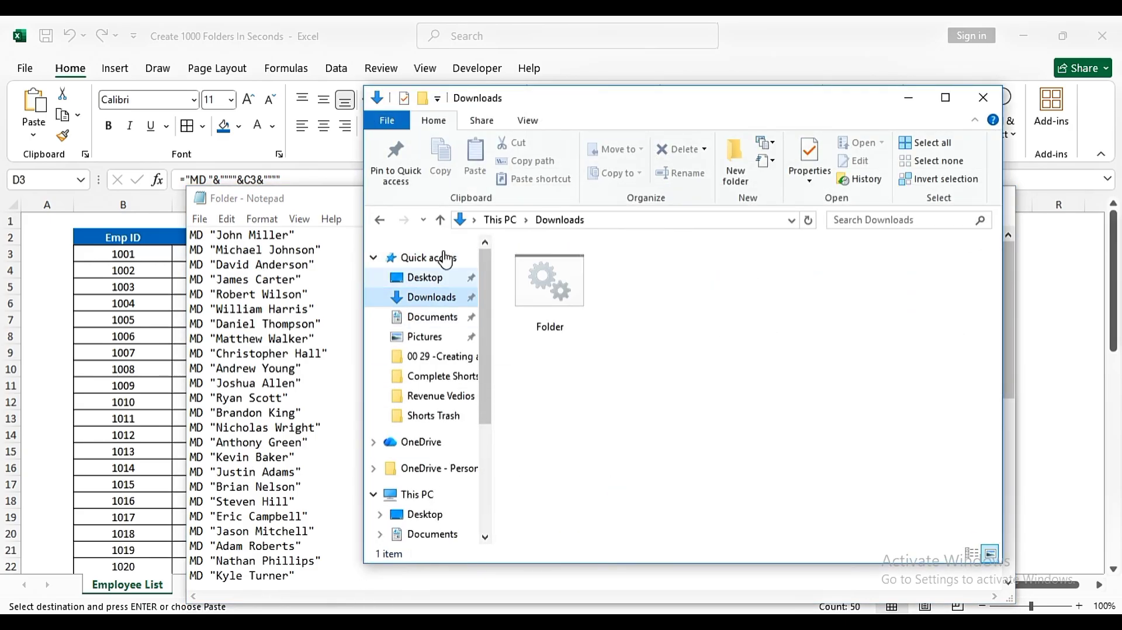
pyautogui.doubleClick(536, 99)
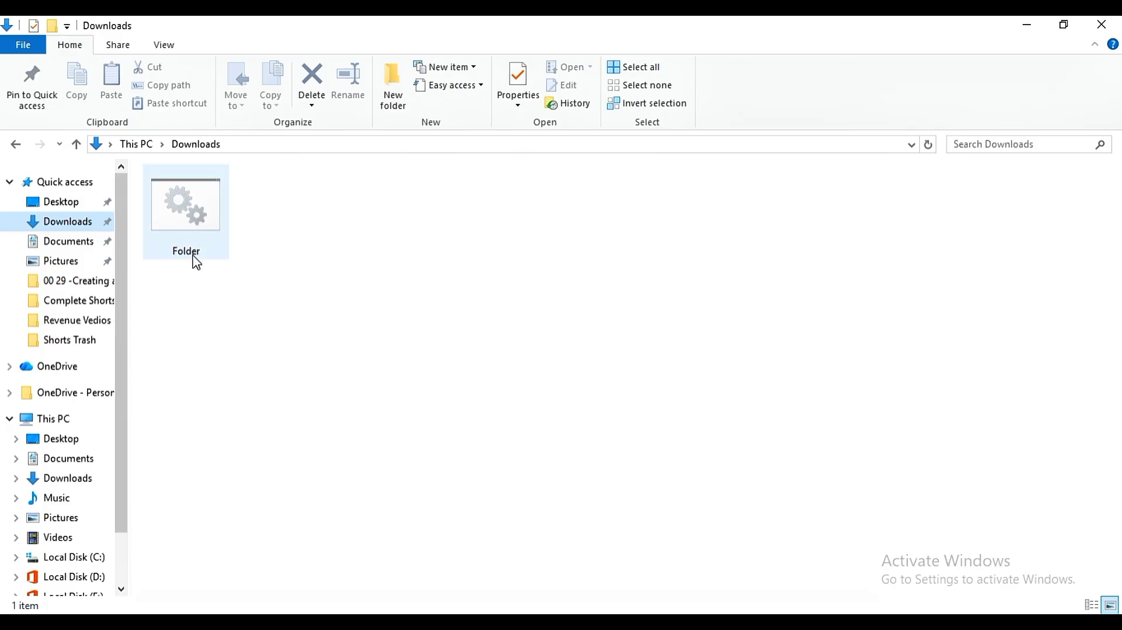
pyautogui.click(187, 225)
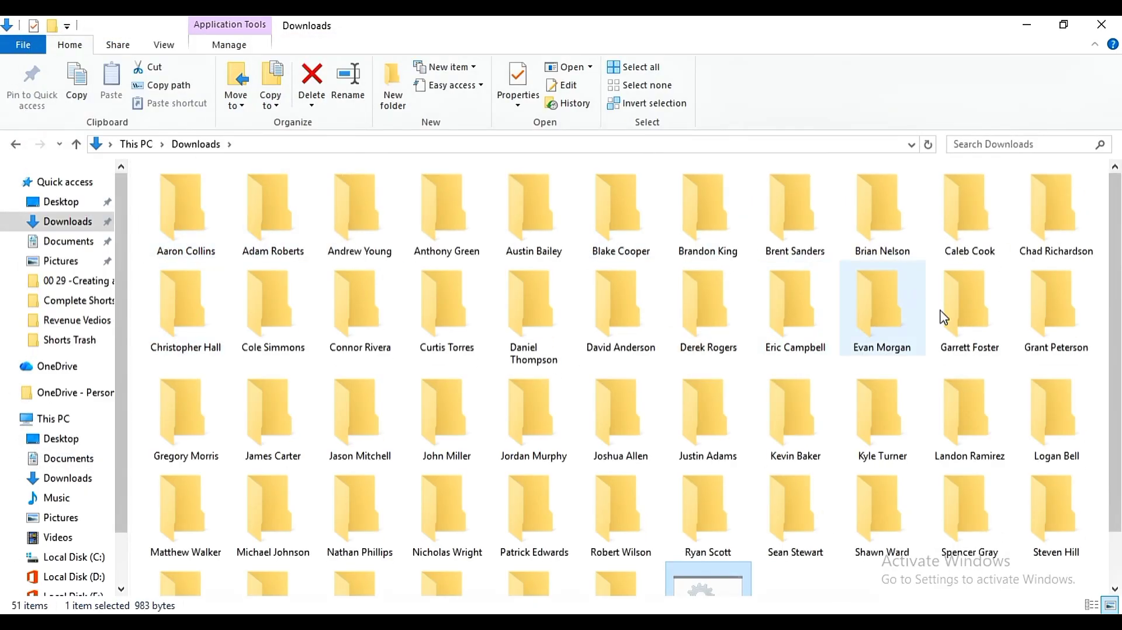
# - Switch the Downloads folder to the details view and look through the list of created employee folders
pyautogui.moveTo(1120, 208)
pyautogui.mouseDown()
pyautogui.moveTo(1120, 287)
pyautogui.moveTo(1119, 193)
pyautogui.mouseUp()
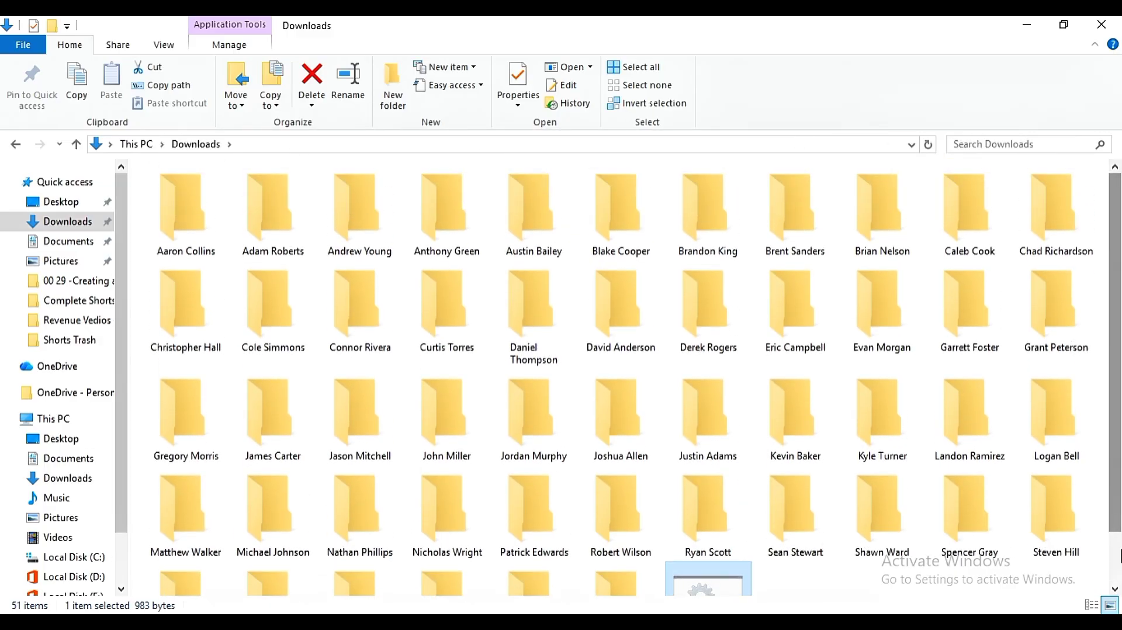
pyautogui.click(1093, 605)
pyautogui.moveTo(1109, 321); pyautogui.dragTo(1119, 288)
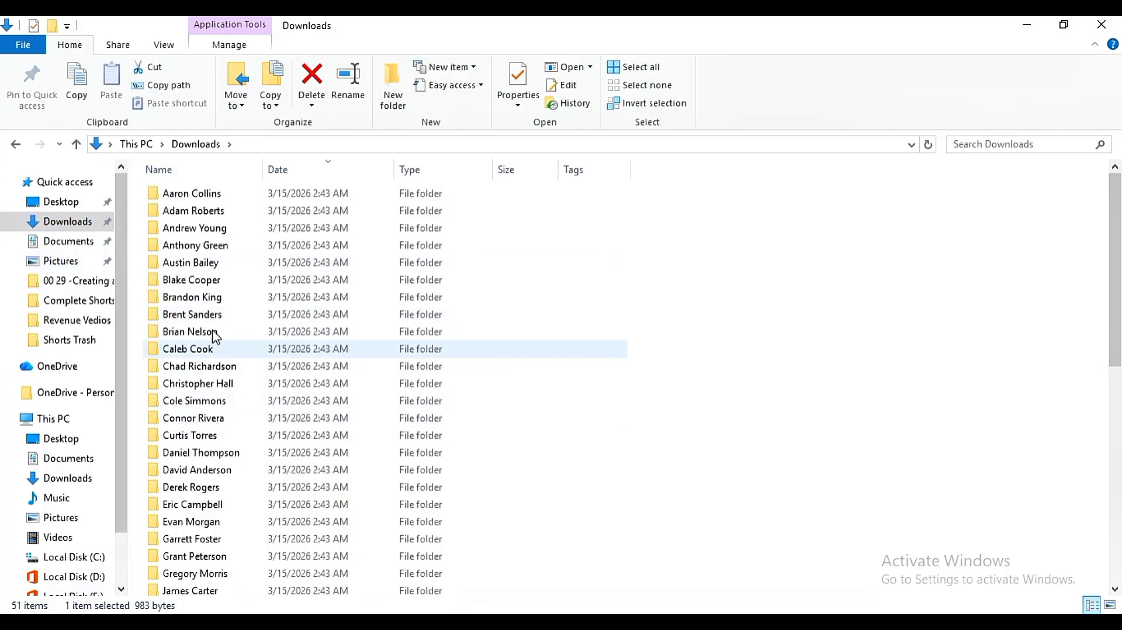
pyautogui.moveTo(1117, 306)
pyautogui.mouseDown()
pyautogui.moveTo(1117, 389)
pyautogui.moveTo(1118, 290)
pyautogui.mouseUp()
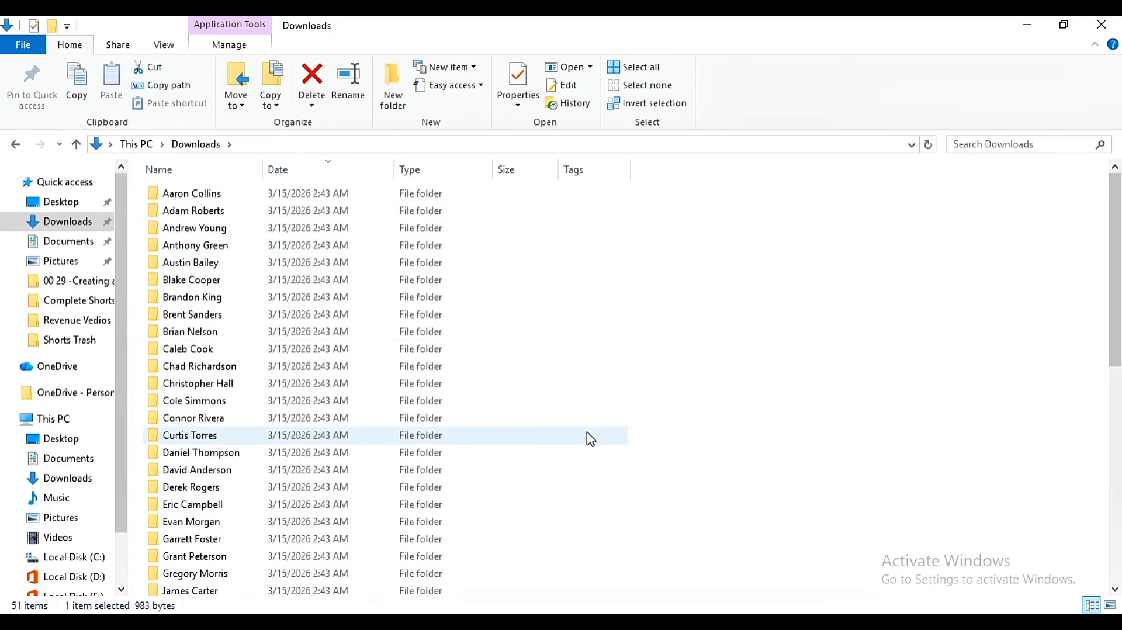